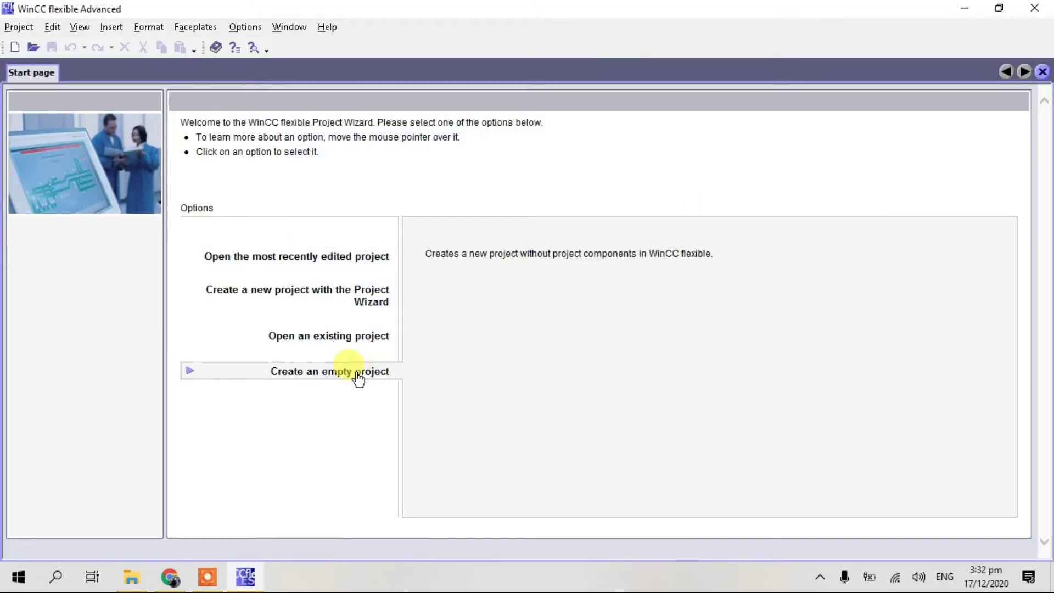
Create an empty project for the SIMATIC Panel PC IL 70 12" Touch device.
{"action": "left_click", "coordinate": [357, 374]}
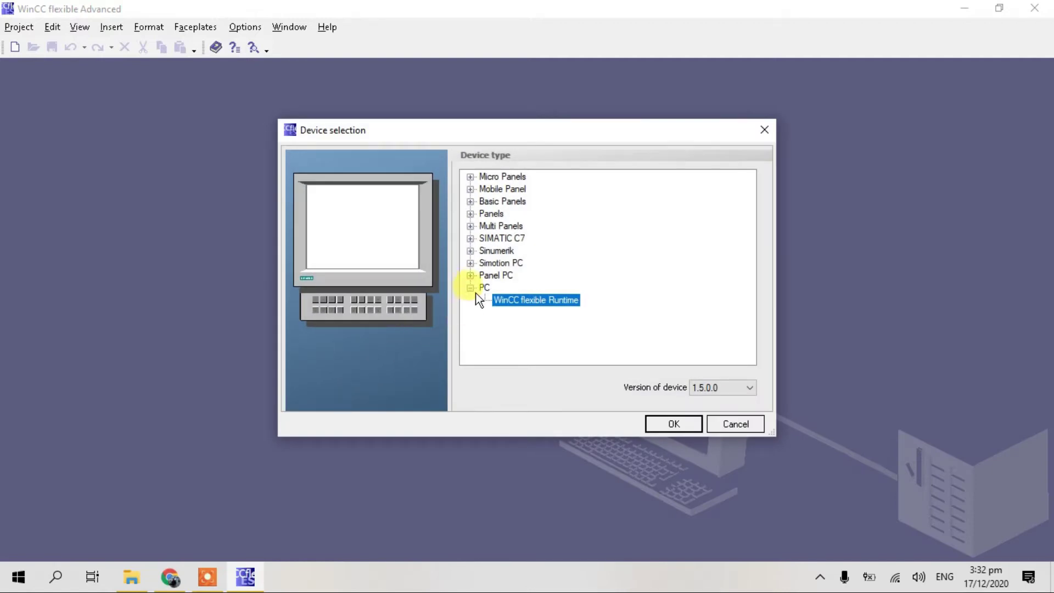
{"action": "left_click", "coordinate": [470, 275]}
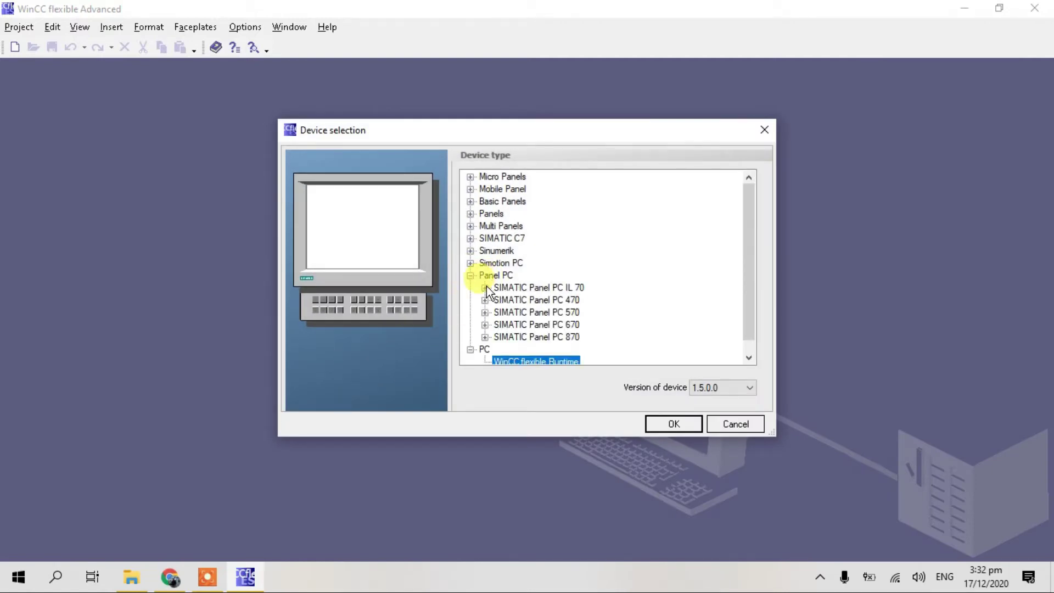
{"action": "left_click", "coordinate": [485, 287]}
{"action": "left_click", "coordinate": [554, 275]}
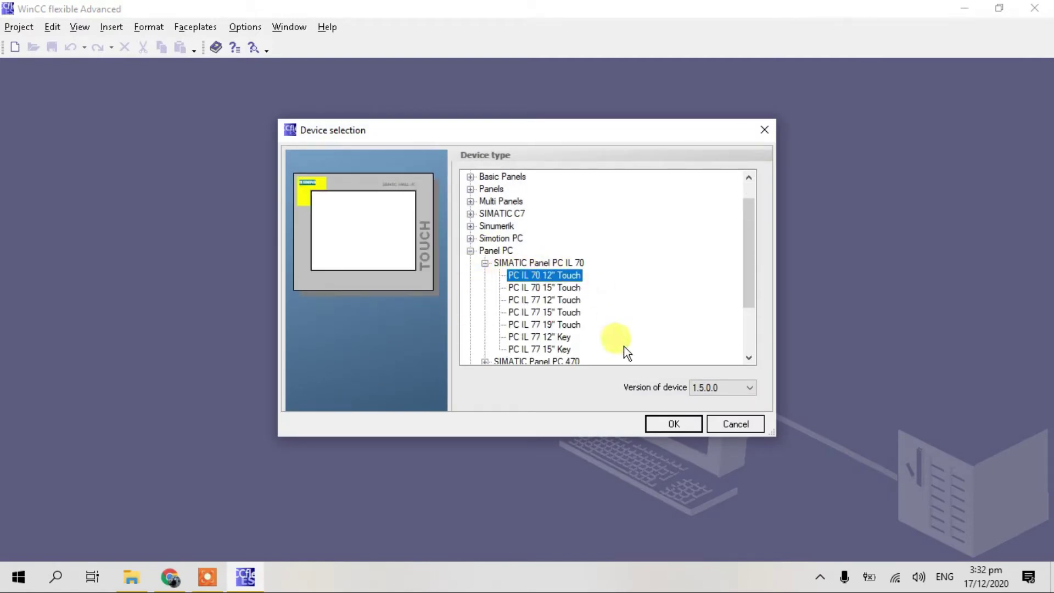
{"action": "left_click", "coordinate": [668, 423]}
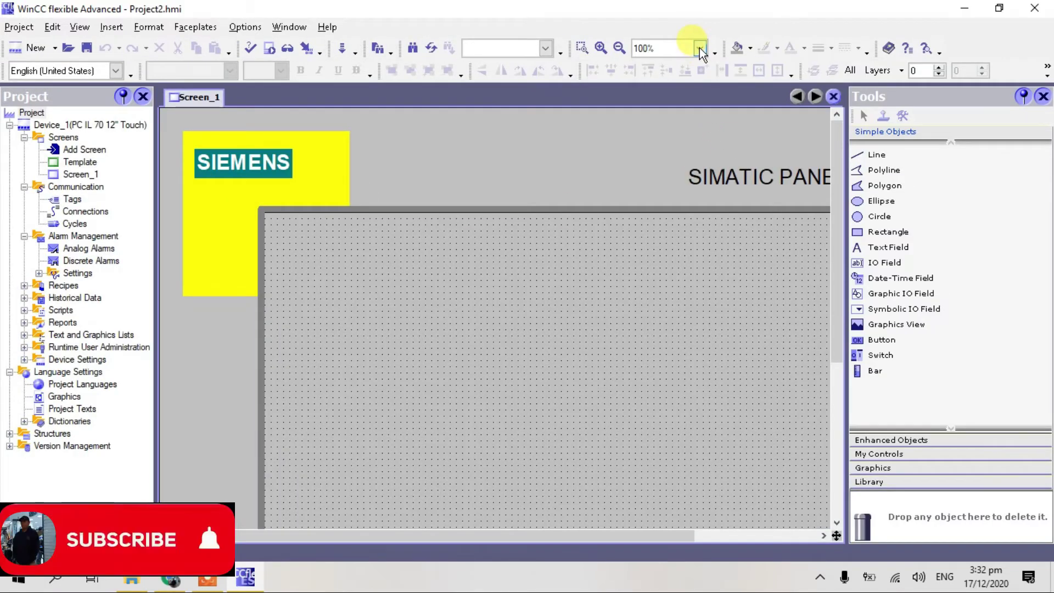
Zoom the screen editor to 50% and then to 75%.
{"action": "left_click", "coordinate": [701, 50]}
{"action": "left_click", "coordinate": [661, 74]}
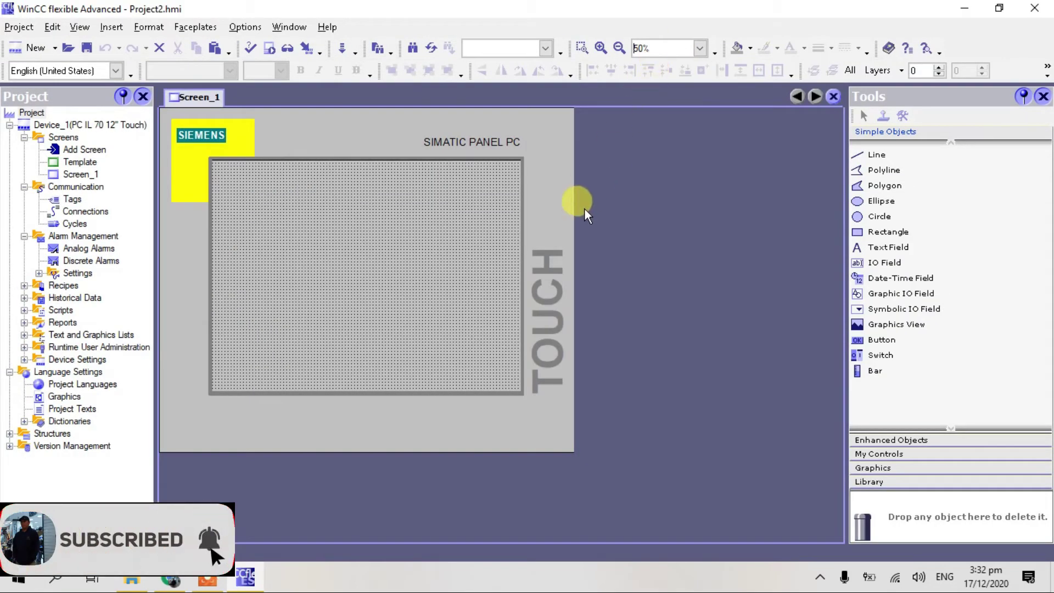
{"action": "left_click", "coordinate": [700, 48]}
{"action": "left_click", "coordinate": [666, 83]}
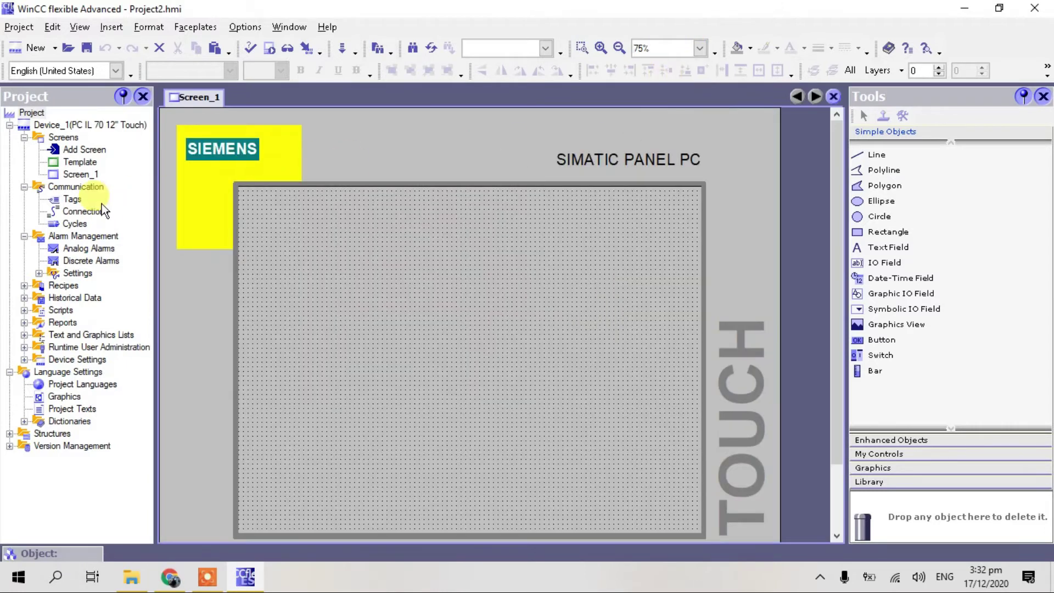
Rename Screen_1 to MAIN SCREEN in the project tree.
{"action": "left_click", "coordinate": [76, 173]}
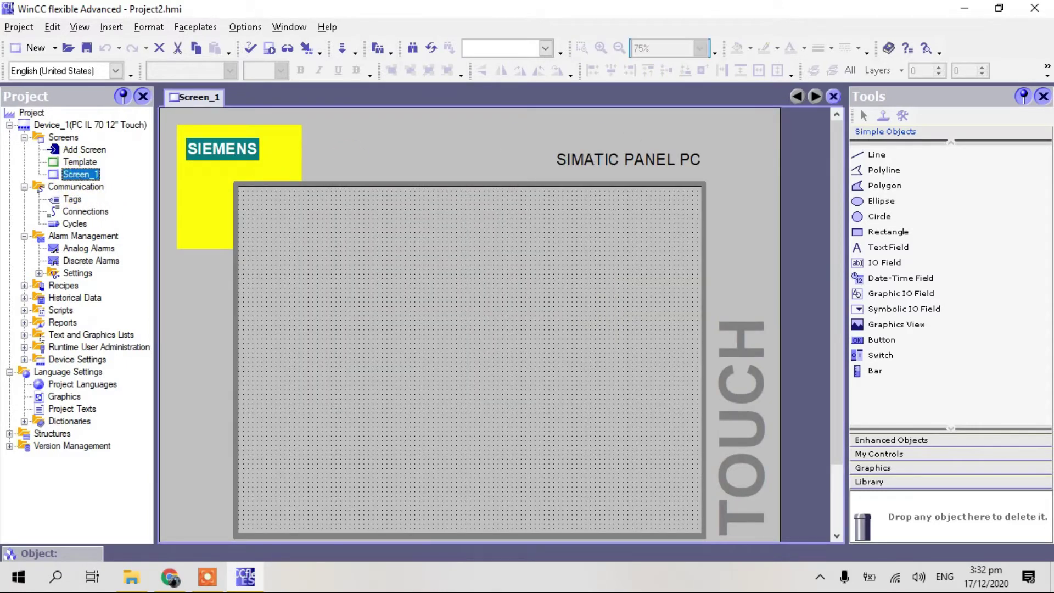
{"action": "right_click", "coordinate": [74, 173]}
{"action": "left_click", "coordinate": [136, 193]}
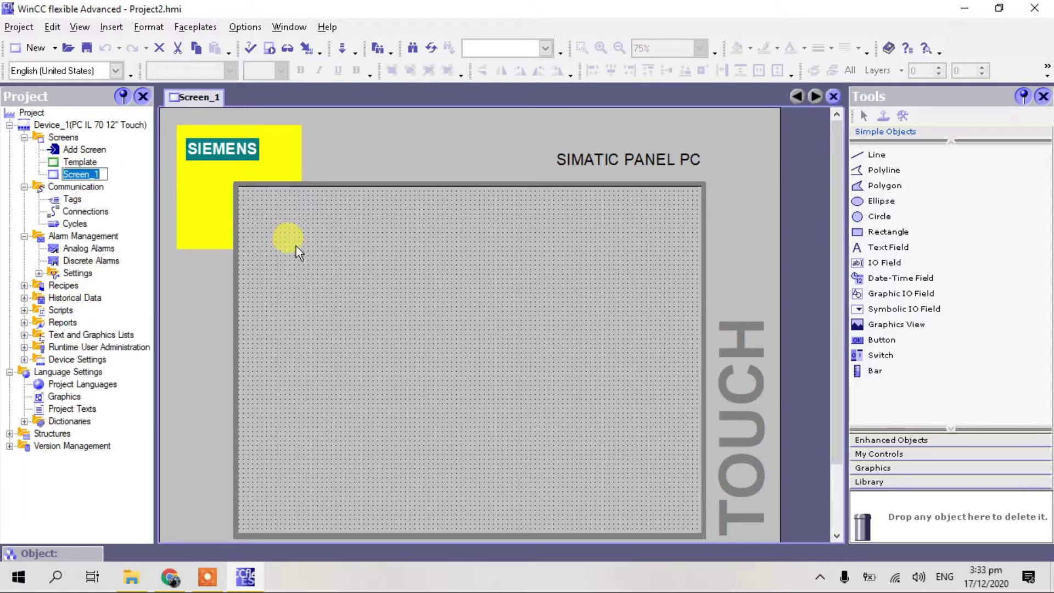
{"action": "type", "text": "MAIN"}
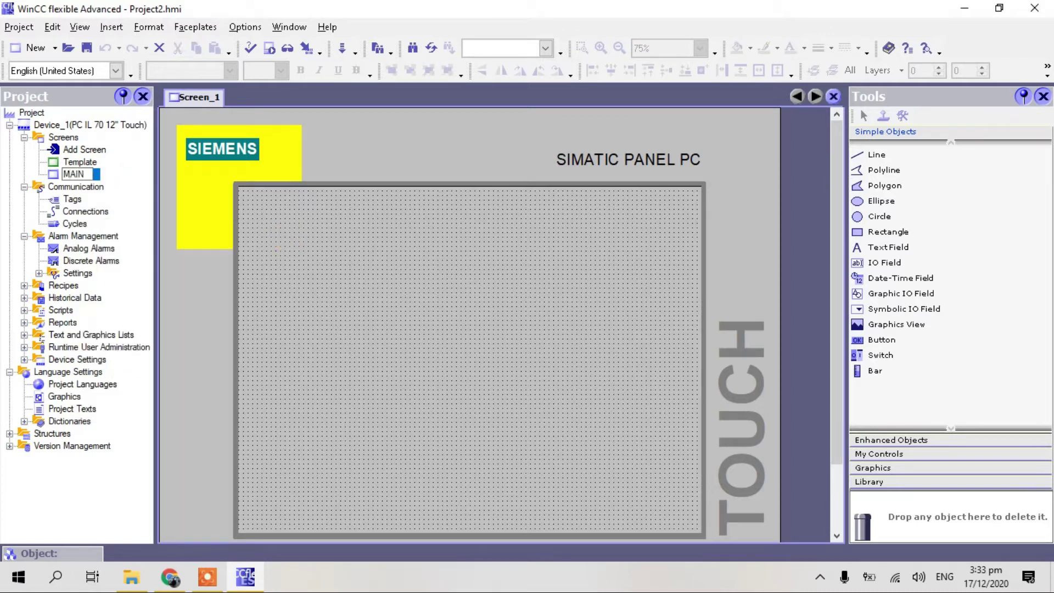
{"action": "type", "text": " SCREE"}
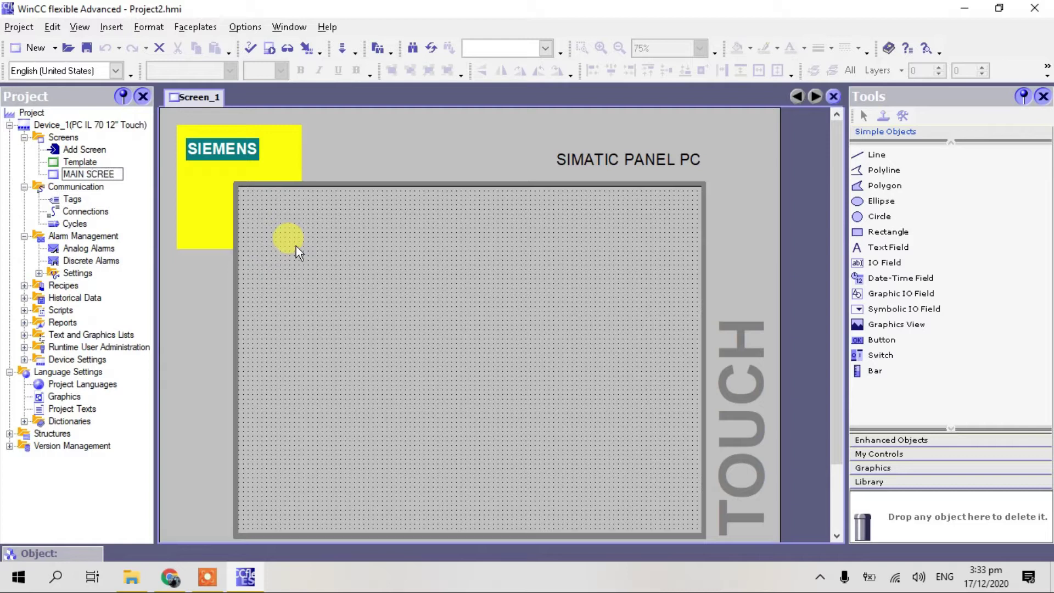
{"action": "type", "text": "N"}
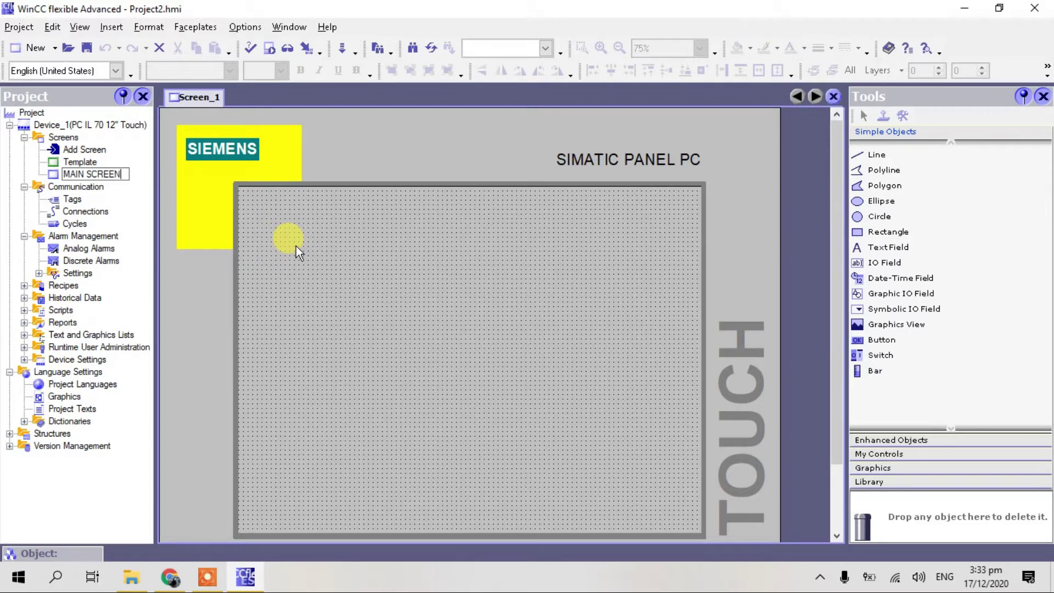
{"action": "left_click", "coordinate": [366, 257]}
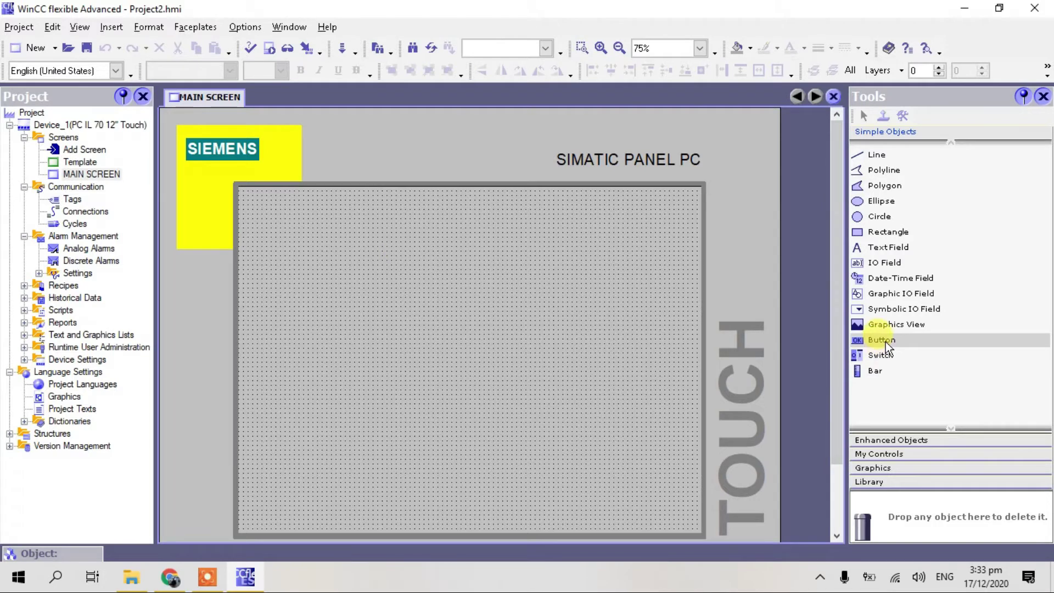
Place a button at the screen's lower left and set its off-state text to INFO.
{"action": "left_click_drag", "start_coordinate": [885, 341], "coordinate": [337, 392]}
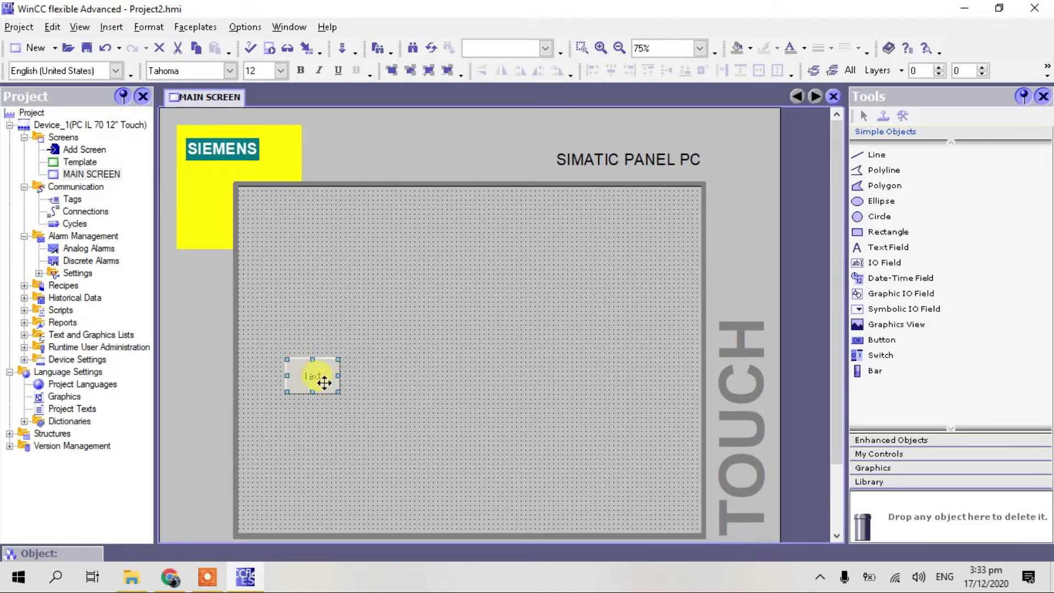
{"action": "double_click", "coordinate": [324, 384]}
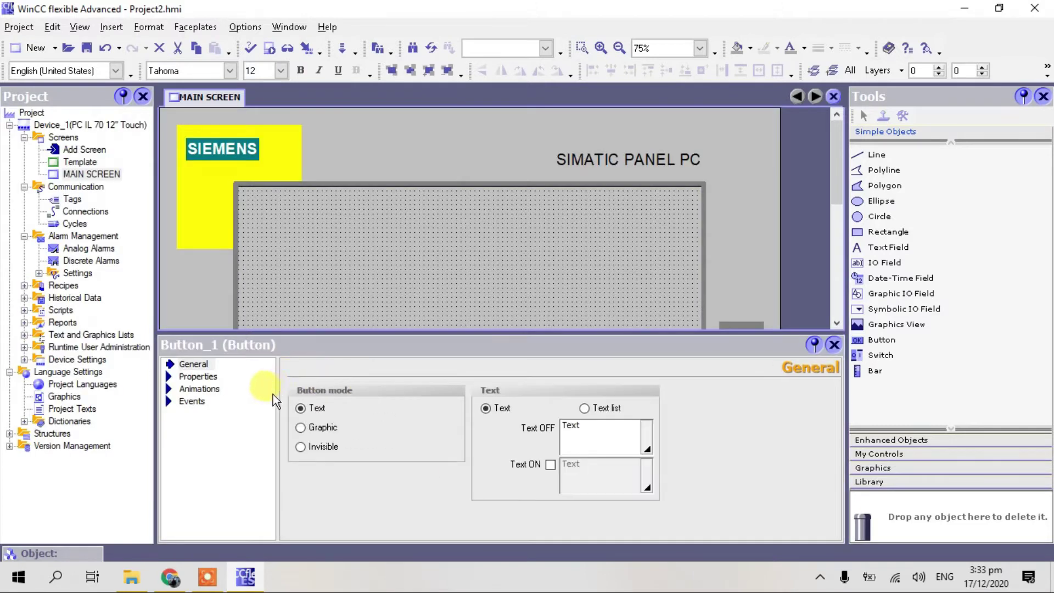
{"action": "left_click", "coordinate": [583, 428]}
{"action": "type", "text": "I"}
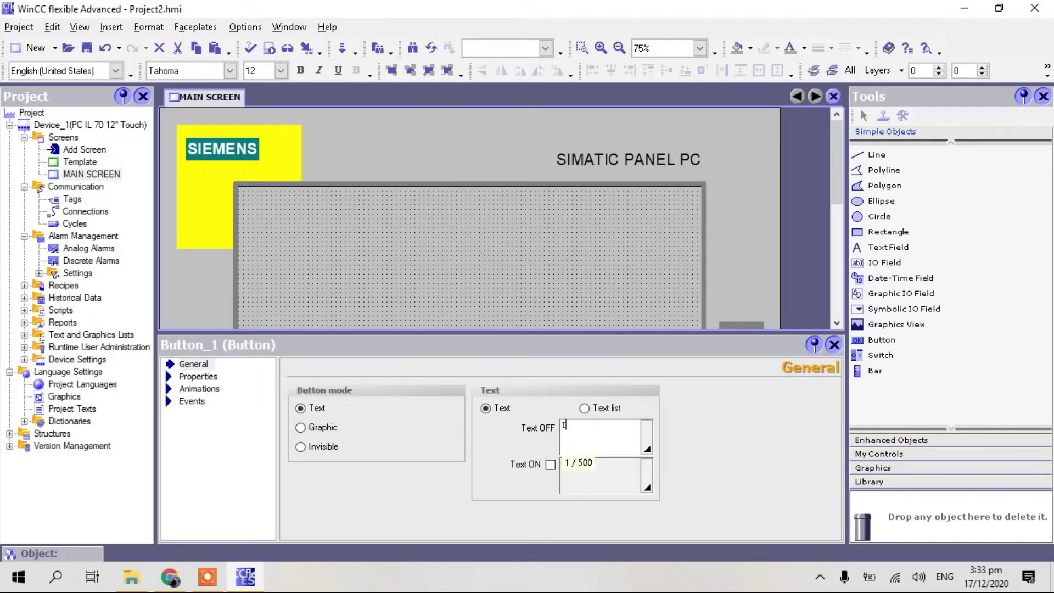
{"action": "type", "text": "NFO"}
Enable a separate on-state text and set it to INFO as well.
{"action": "left_click", "coordinate": [520, 434]}
{"action": "key", "text": "ctrl+c"}
{"action": "left_click", "coordinate": [550, 465]}
{"action": "left_click", "coordinate": [600, 464]}
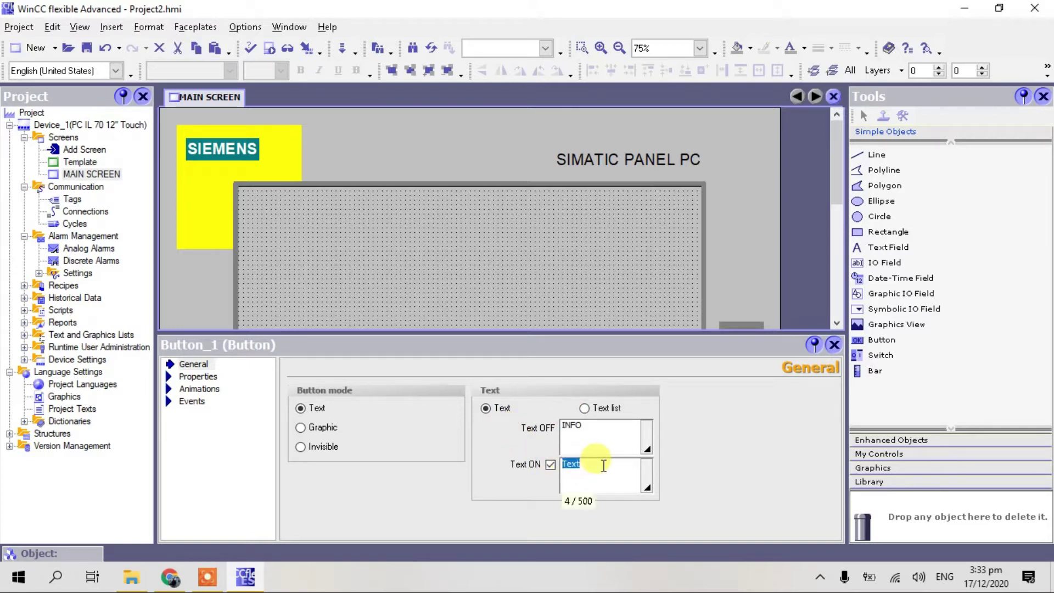
{"action": "key", "text": "BackSpace"}
{"action": "key", "text": "ctrl+v"}
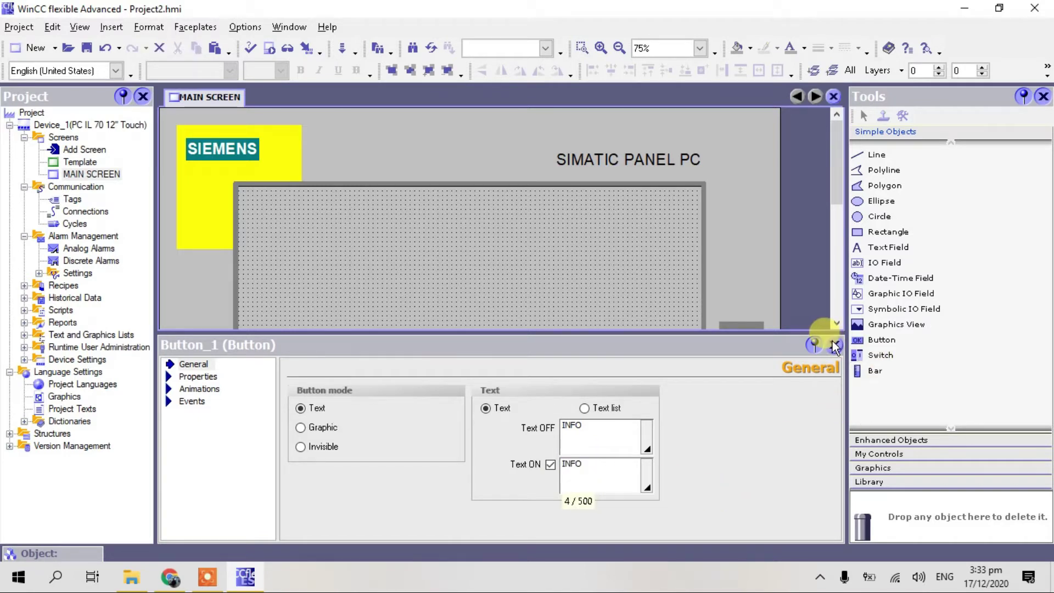
{"action": "left_click", "coordinate": [834, 345]}
{"action": "left_click", "coordinate": [451, 331]}
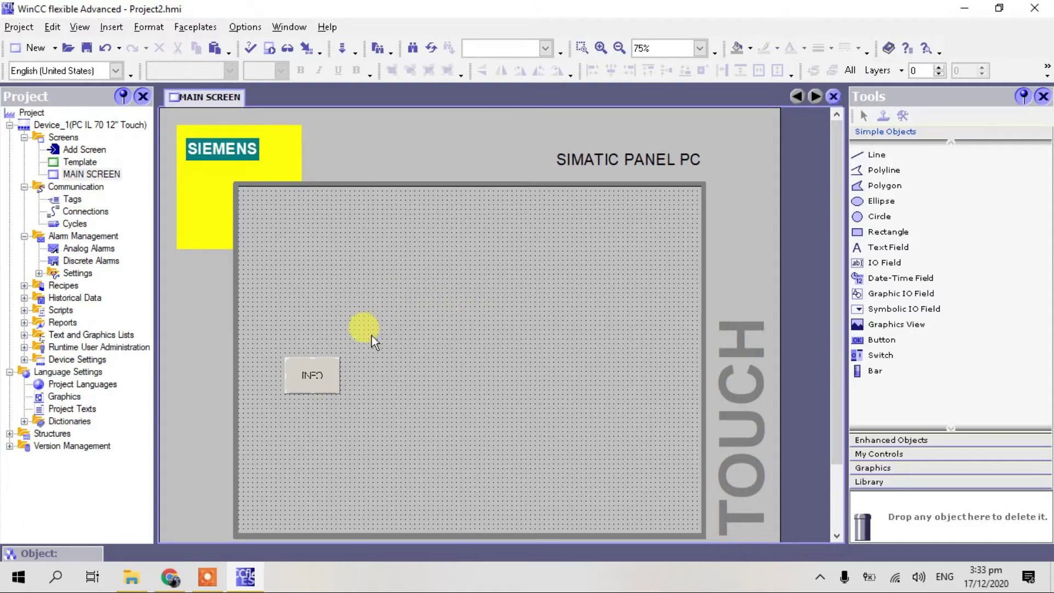
Make the INFO button's label bold Tahoma at size 16.
{"action": "left_click", "coordinate": [312, 378]}
{"action": "double_click", "coordinate": [312, 381]}
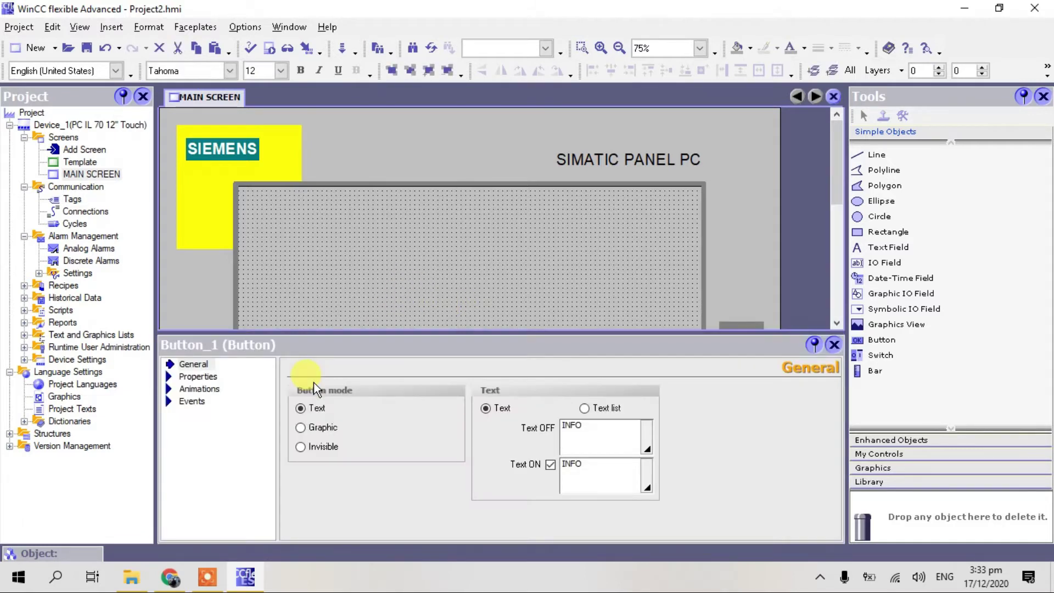
{"action": "left_click", "coordinate": [213, 378]}
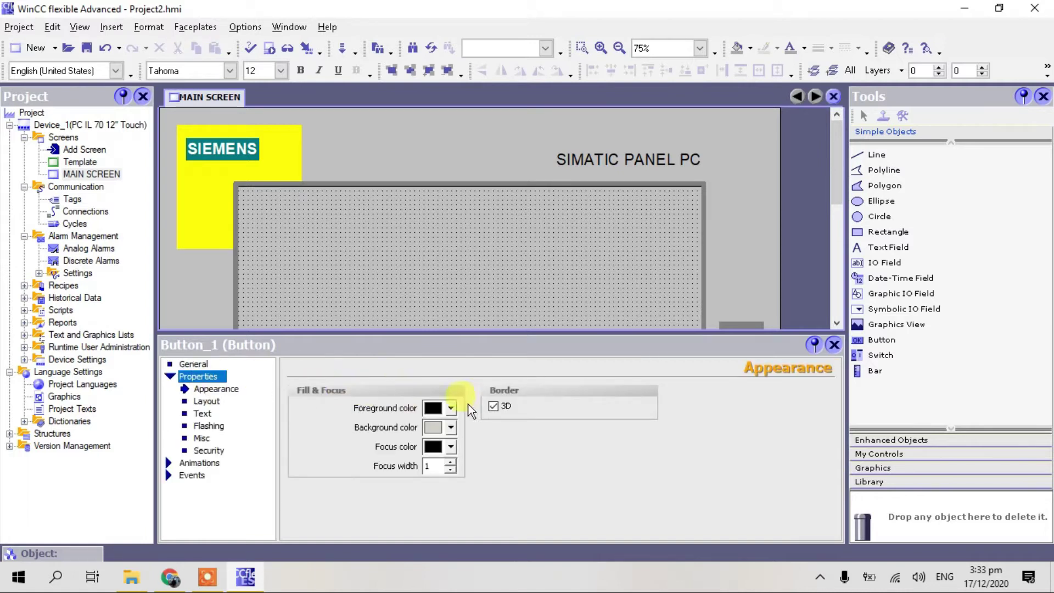
{"action": "left_click", "coordinate": [211, 414]}
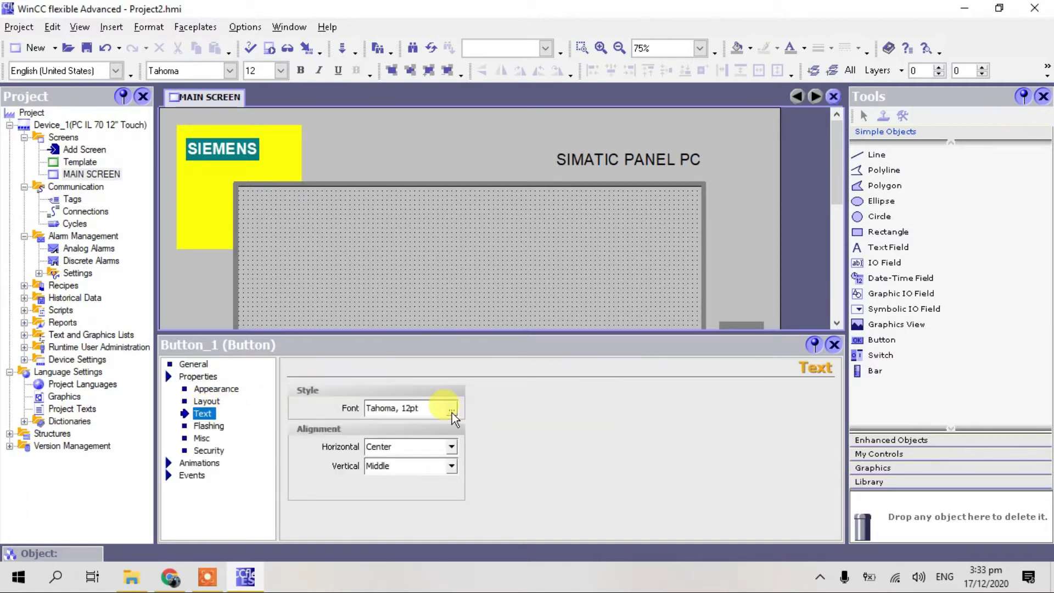
{"action": "left_click", "coordinate": [452, 413]}
{"action": "left_click", "coordinate": [495, 223]}
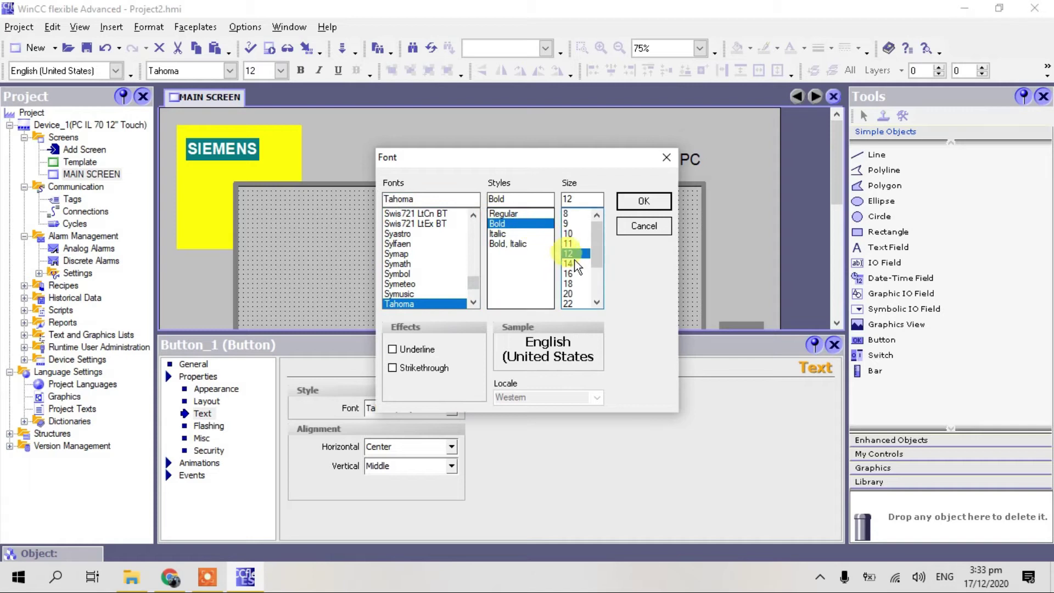
{"action": "left_click", "coordinate": [570, 273]}
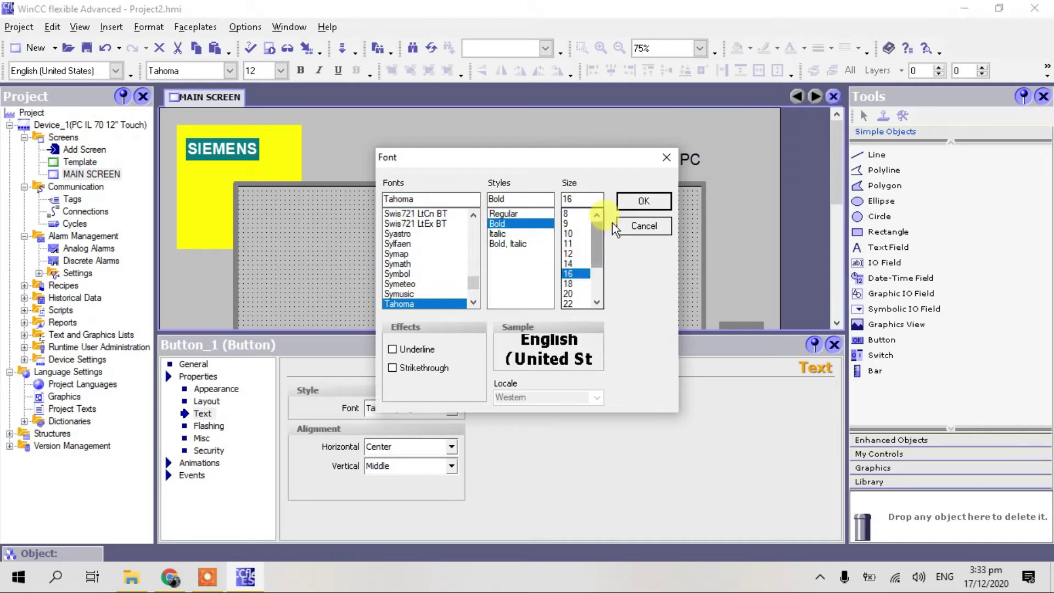
{"action": "left_click", "coordinate": [640, 204]}
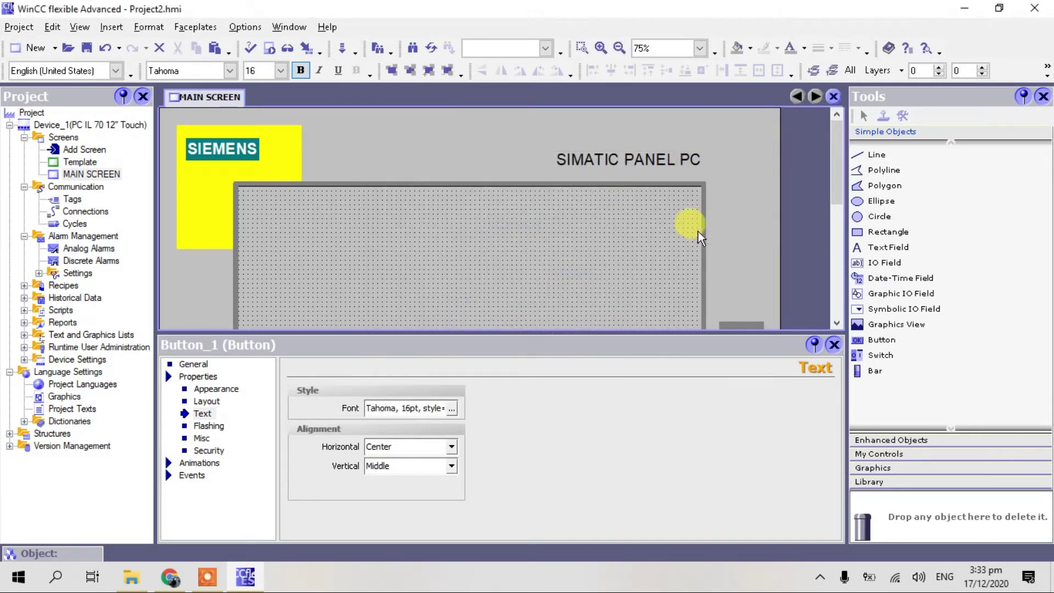
{"action": "left_click", "coordinate": [831, 346]}
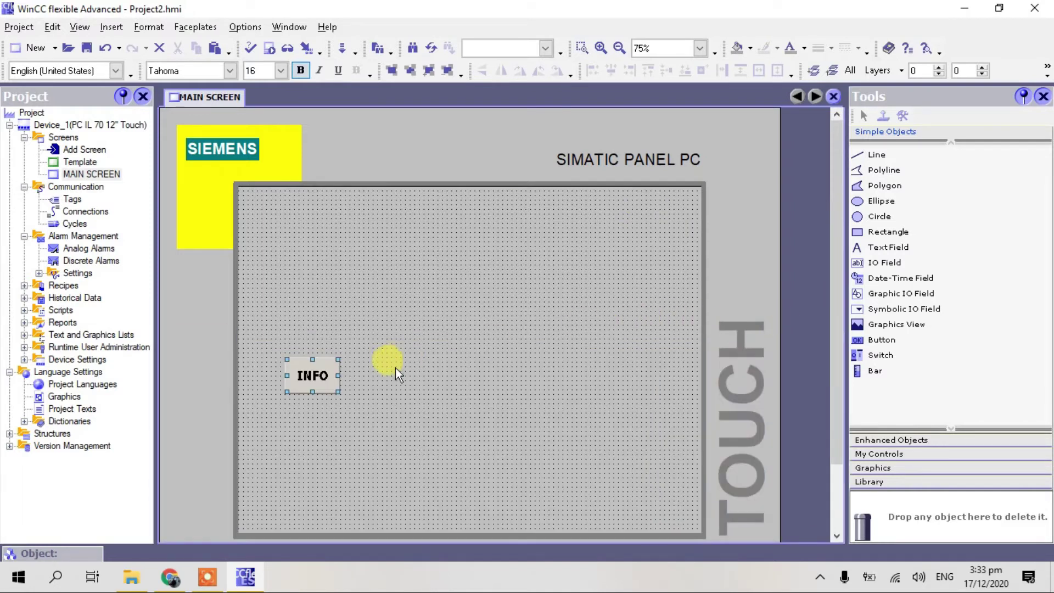
Turn the INFO button into Faceplate_1 and add a rectangle sent to the background behind it.
{"action": "right_click", "coordinate": [321, 376]}
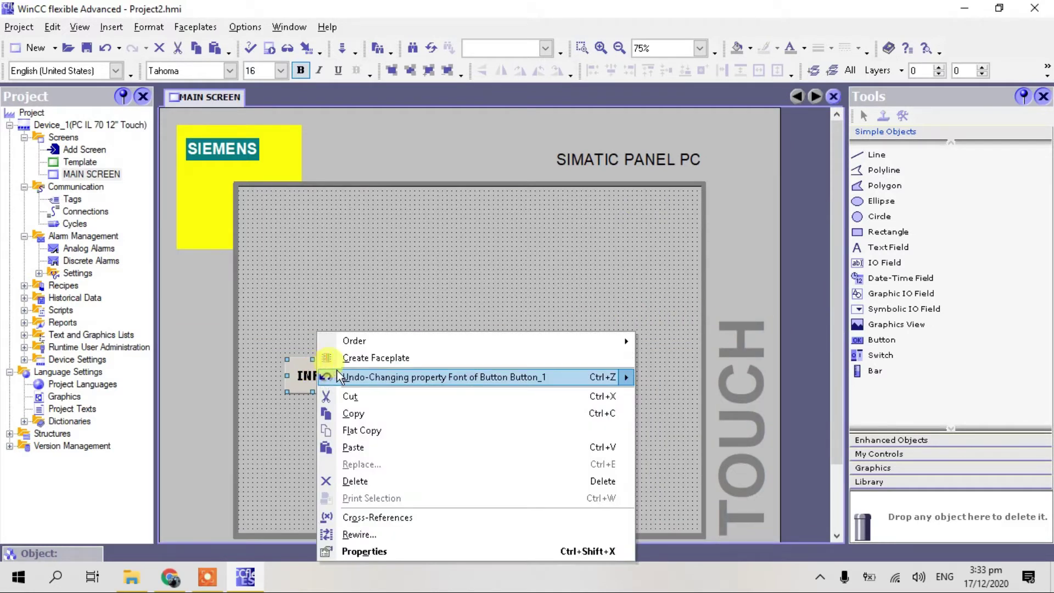
{"action": "left_click", "coordinate": [377, 357]}
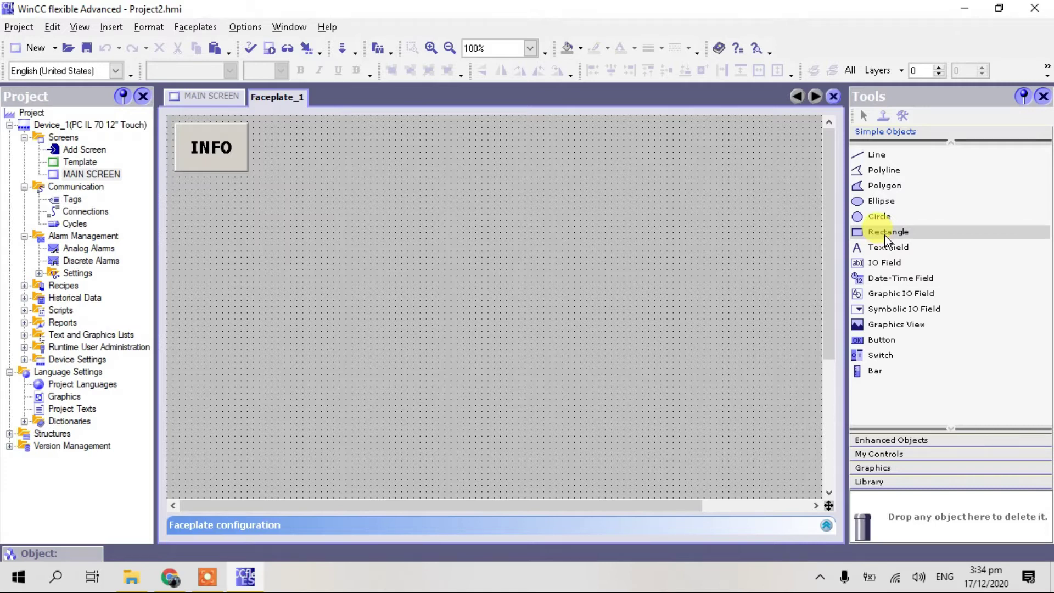
{"action": "left_click_drag", "start_coordinate": [885, 240], "coordinate": [508, 320]}
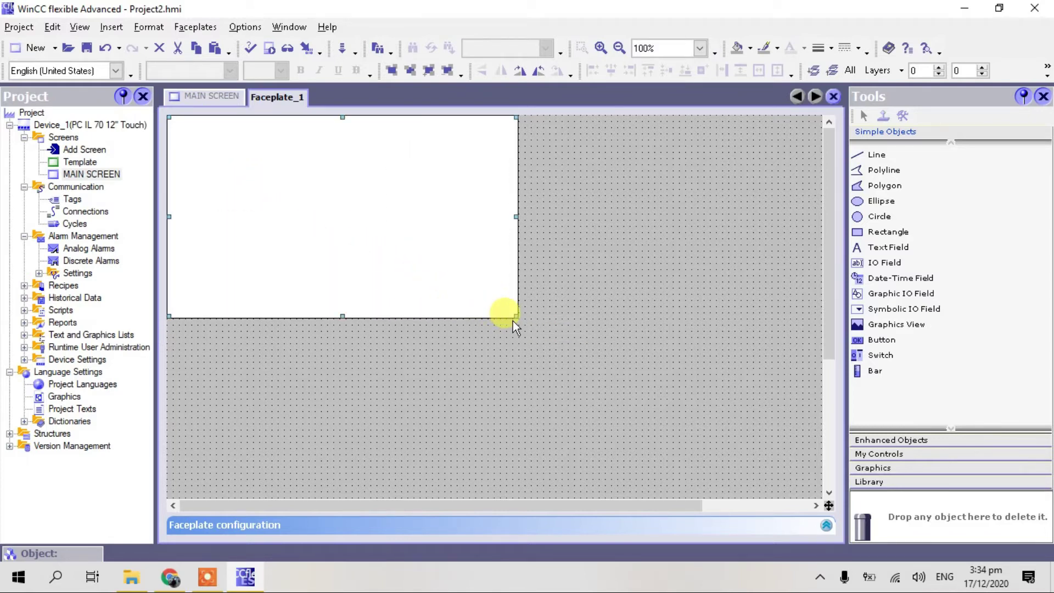
{"action": "right_click", "coordinate": [495, 282]}
{"action": "mouse_move", "coordinate": [513, 291]}
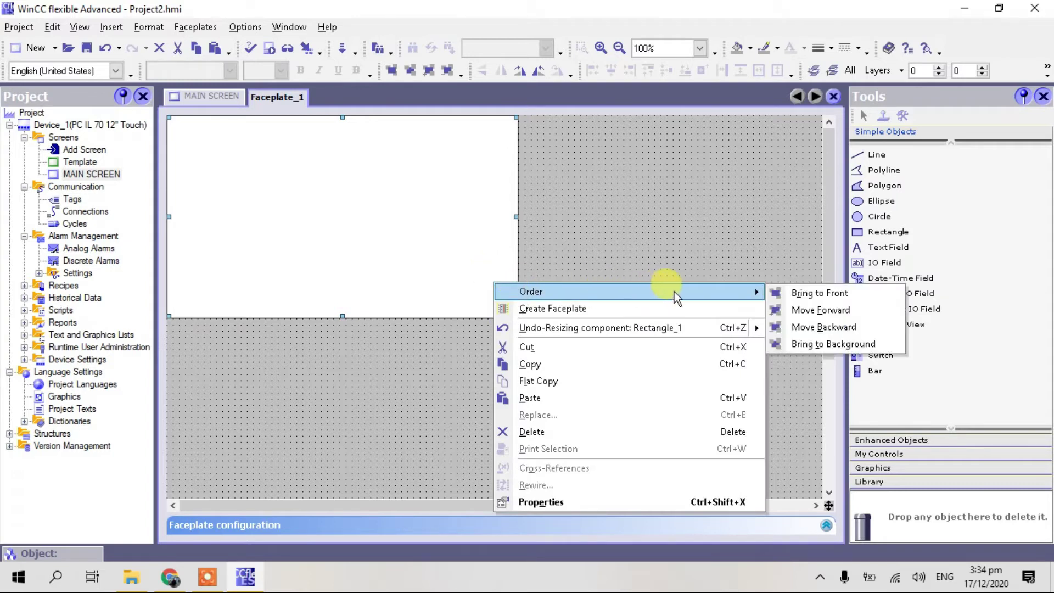
{"action": "left_click", "coordinate": [815, 345]}
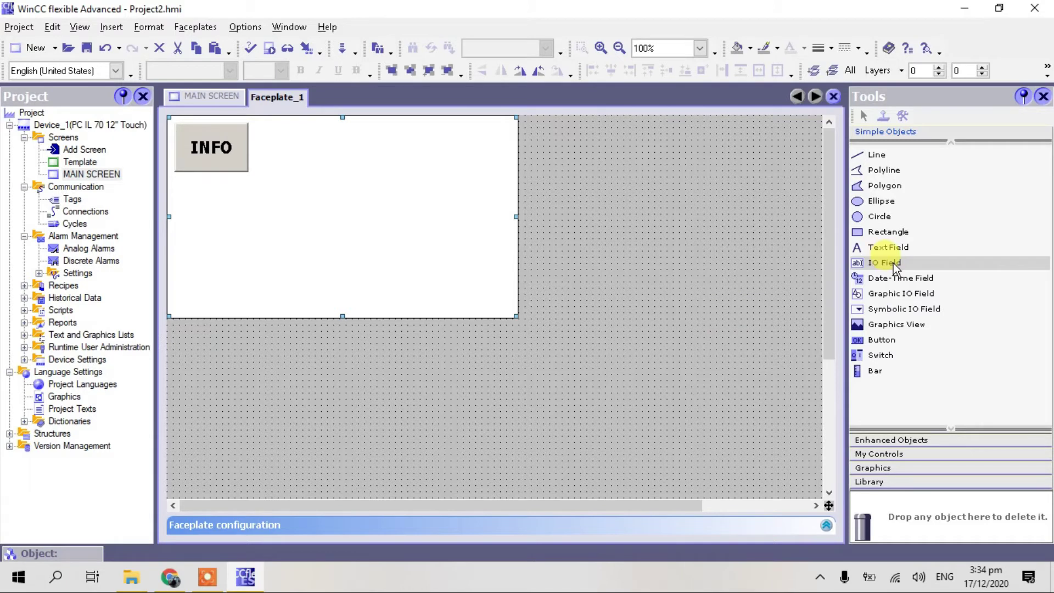
Add a text field on the rectangle and replace its text with the HELLO GUYS welcome message.
{"action": "left_click_drag", "start_coordinate": [894, 248], "coordinate": [317, 190]}
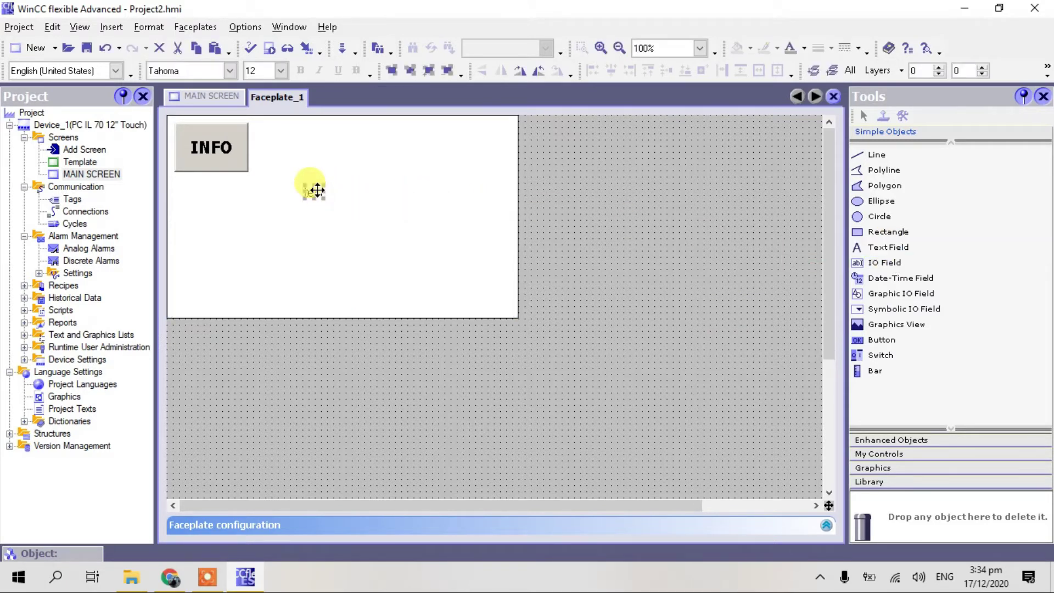
{"action": "right_click", "coordinate": [317, 190]}
{"action": "left_click", "coordinate": [377, 411]}
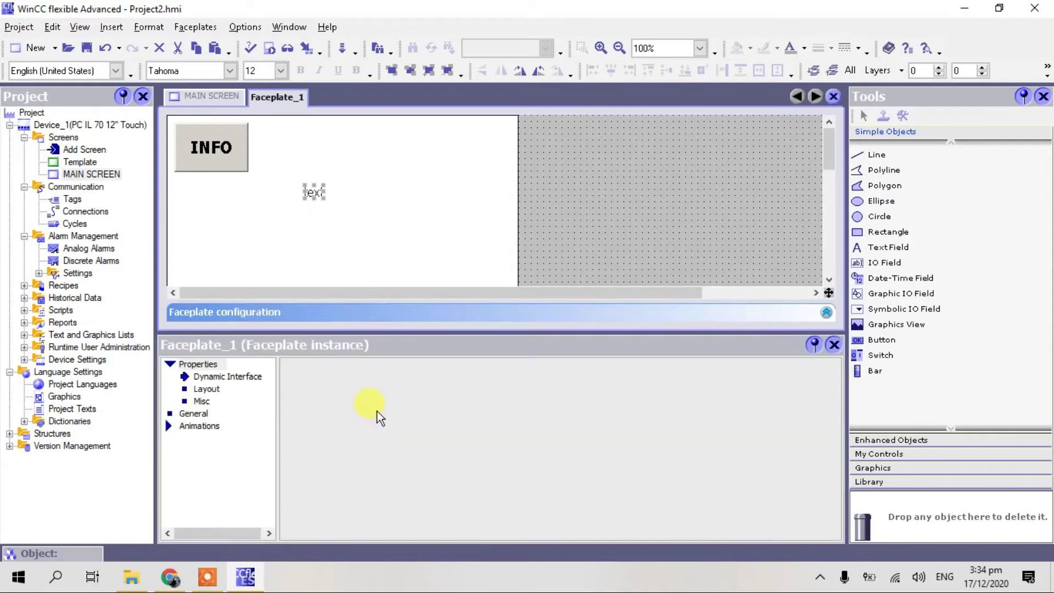
{"action": "left_click", "coordinate": [370, 411]}
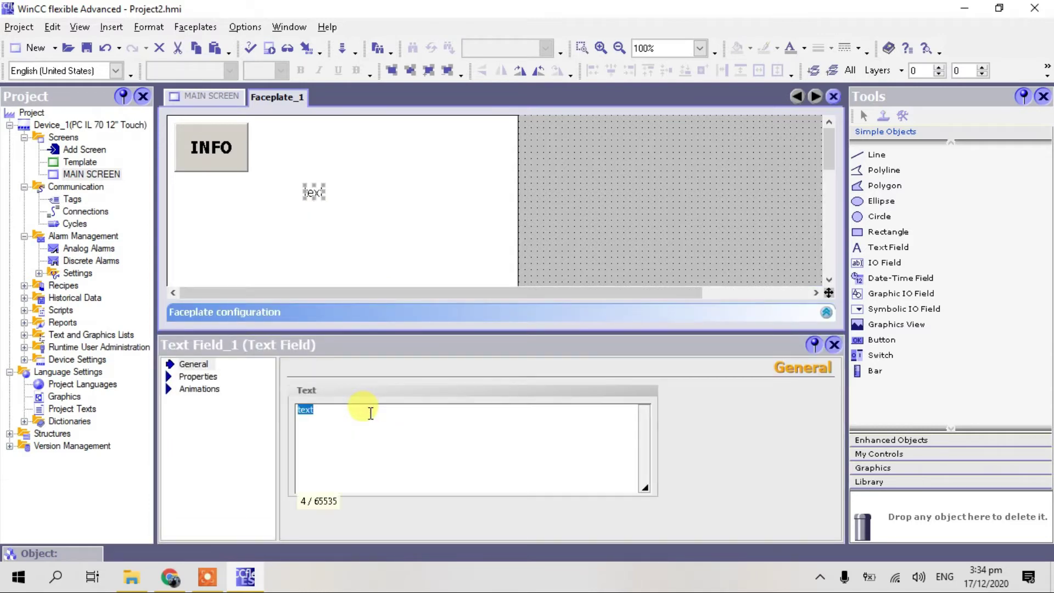
{"action": "left_click", "coordinate": [370, 413]}
{"action": "key", "text": "BackSpace"}
{"action": "key", "text": "BackSpace"}
{"action": "key", "text": "BackSpace"}
{"action": "key", "text": "BackSpace"}
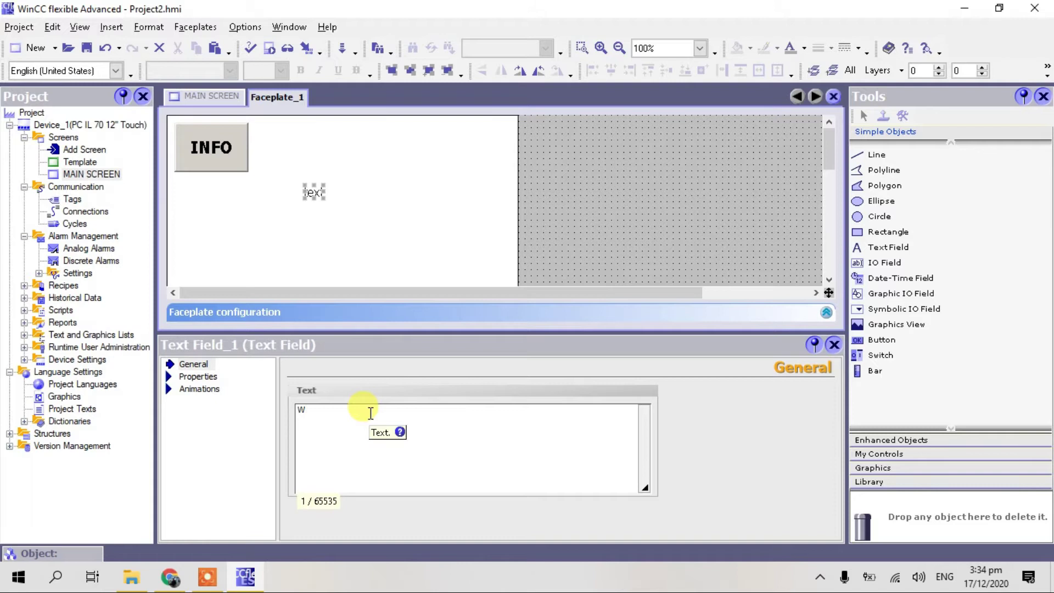
{"action": "type", "text": "HE"}
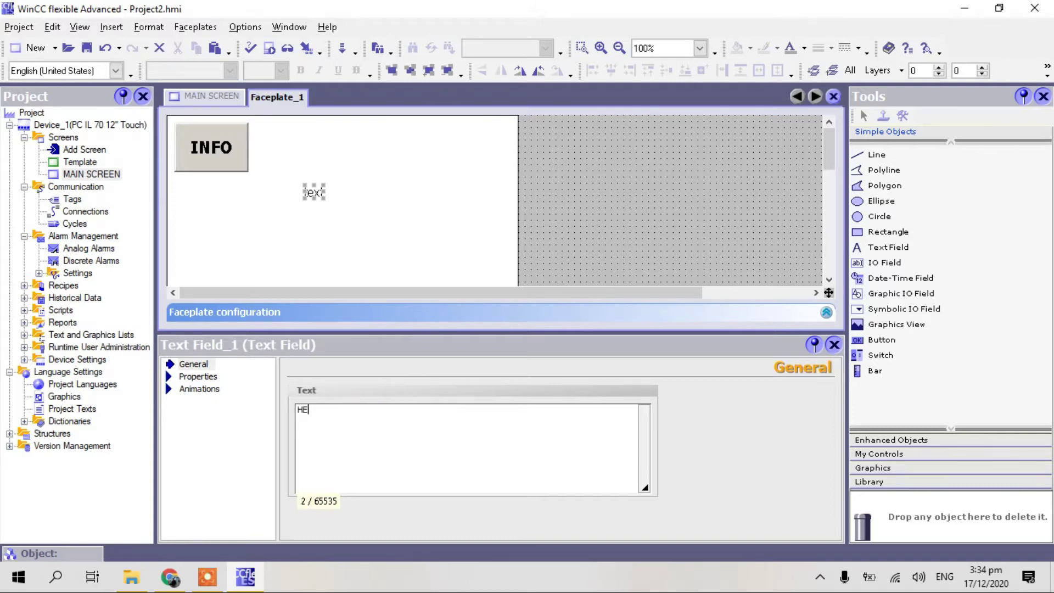
{"action": "type", "text": "LOO"}
{"action": "key", "text": "BackSpace"}
{"action": "key", "text": "BackSpace"}
{"action": "type", "text": "LO GUYS"}
{"action": "type", "text": " WEL"}
{"action": "type", "text": "COME "}
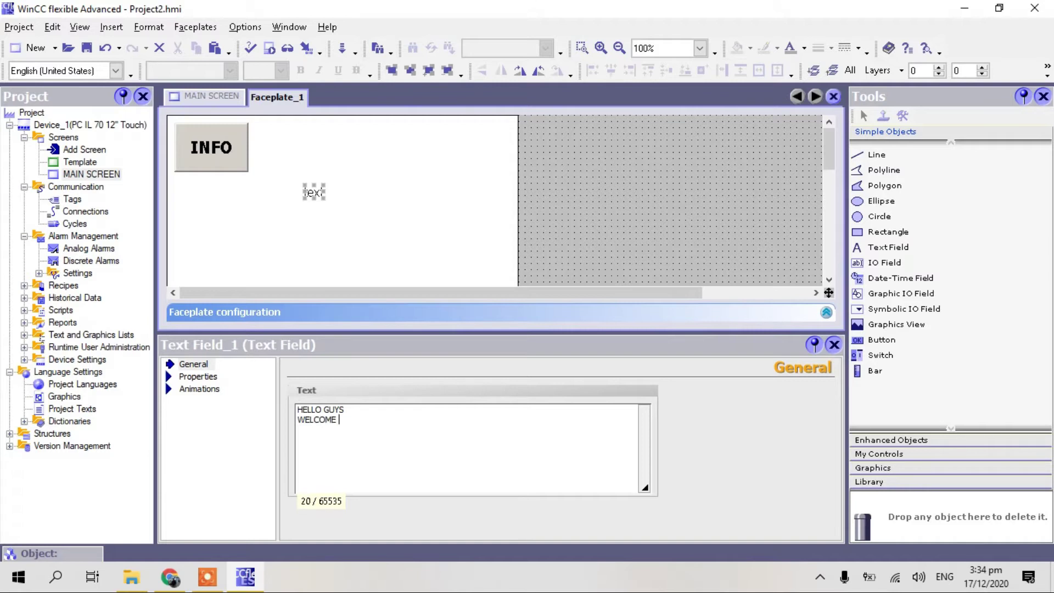
{"action": "type", "text": "TO MY CHANNEL"}
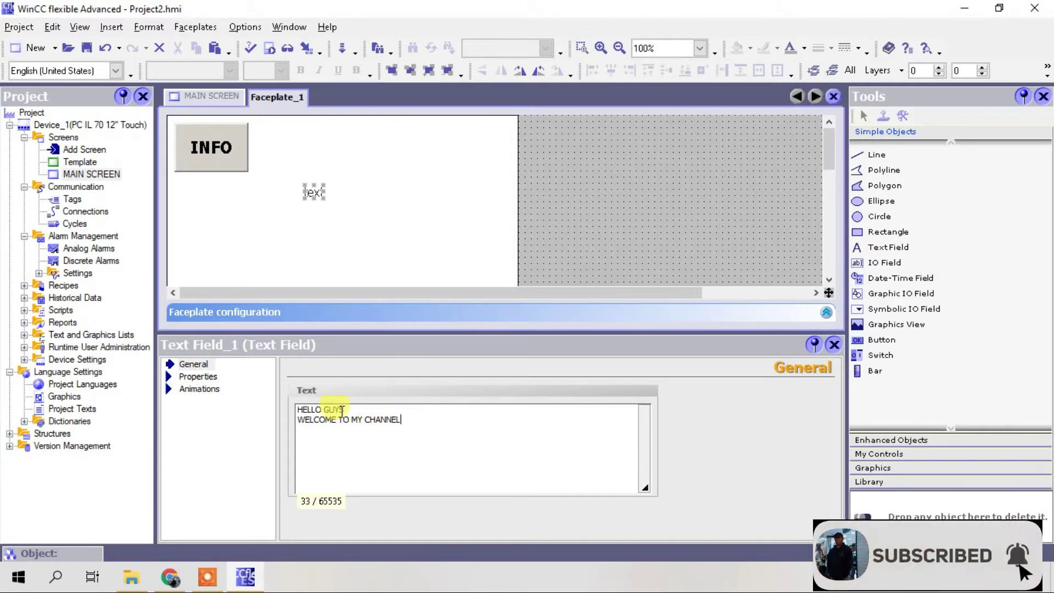
Set the welcome text to bold Tahoma 18 pt and shift it left on the rectangle.
{"action": "left_click", "coordinate": [193, 376]}
{"action": "left_click", "coordinate": [216, 389]}
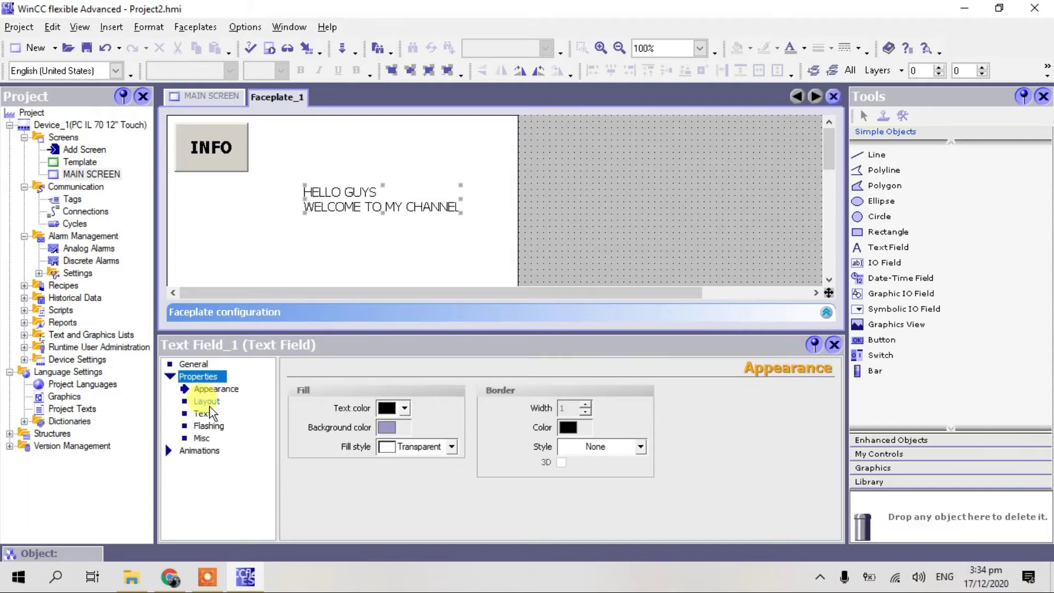
{"action": "left_click", "coordinate": [209, 412]}
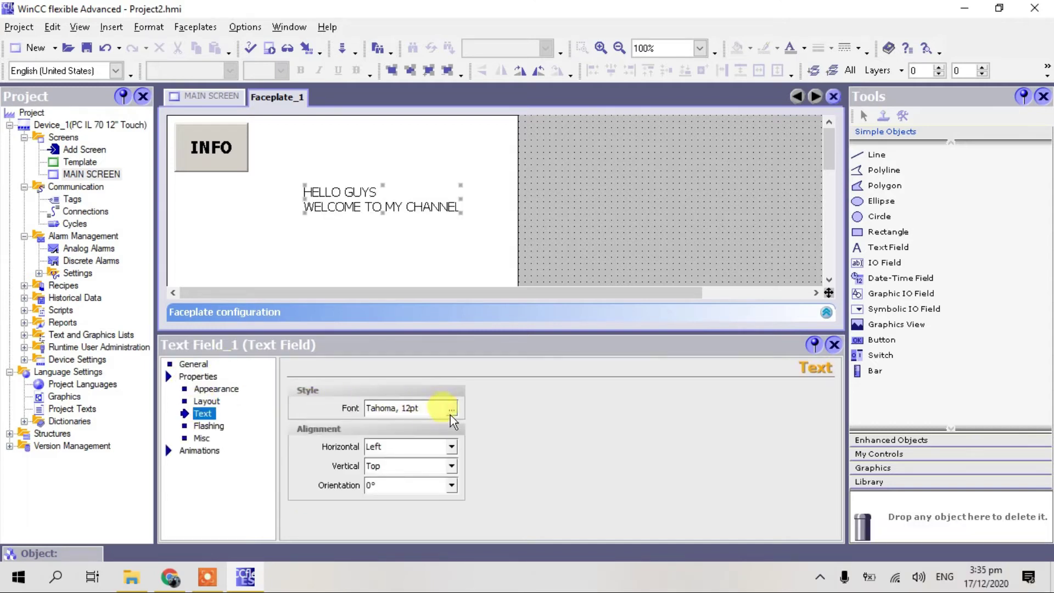
{"action": "left_click", "coordinate": [451, 412]}
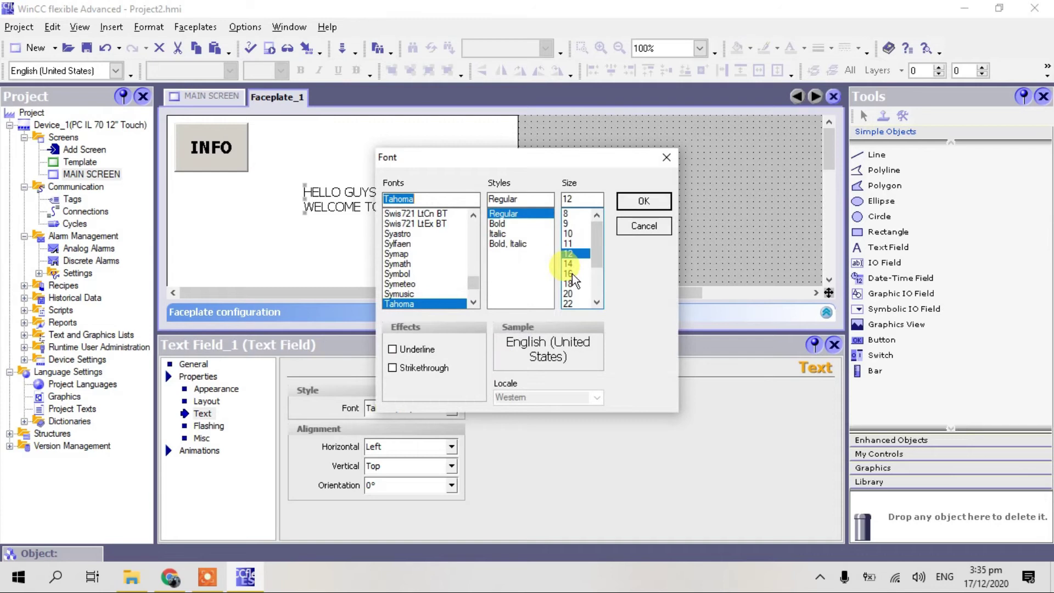
{"action": "left_click", "coordinate": [568, 283]}
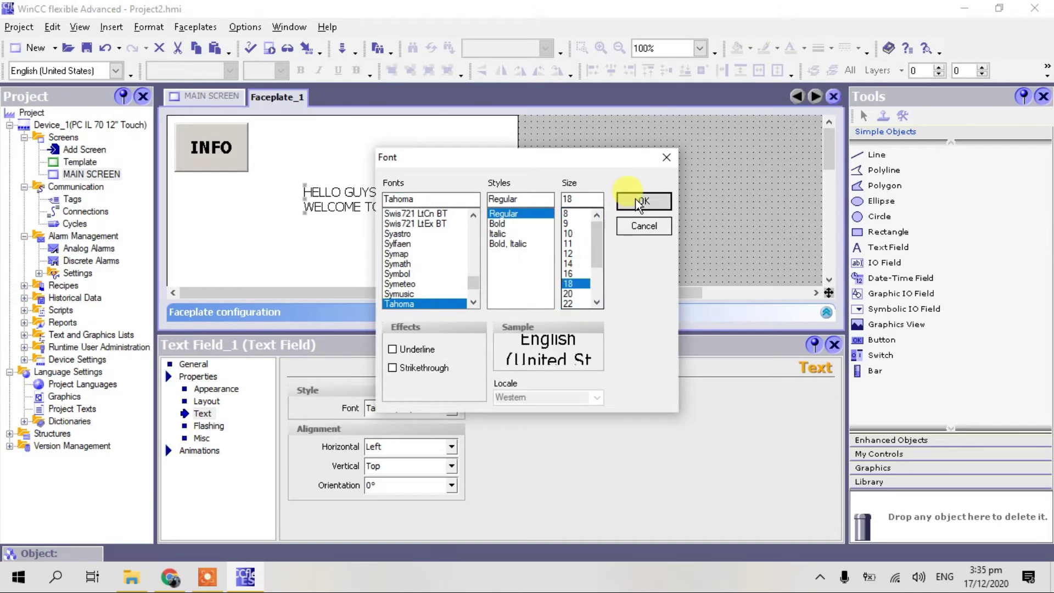
{"action": "left_click", "coordinate": [503, 224]}
{"action": "left_click", "coordinate": [642, 201]}
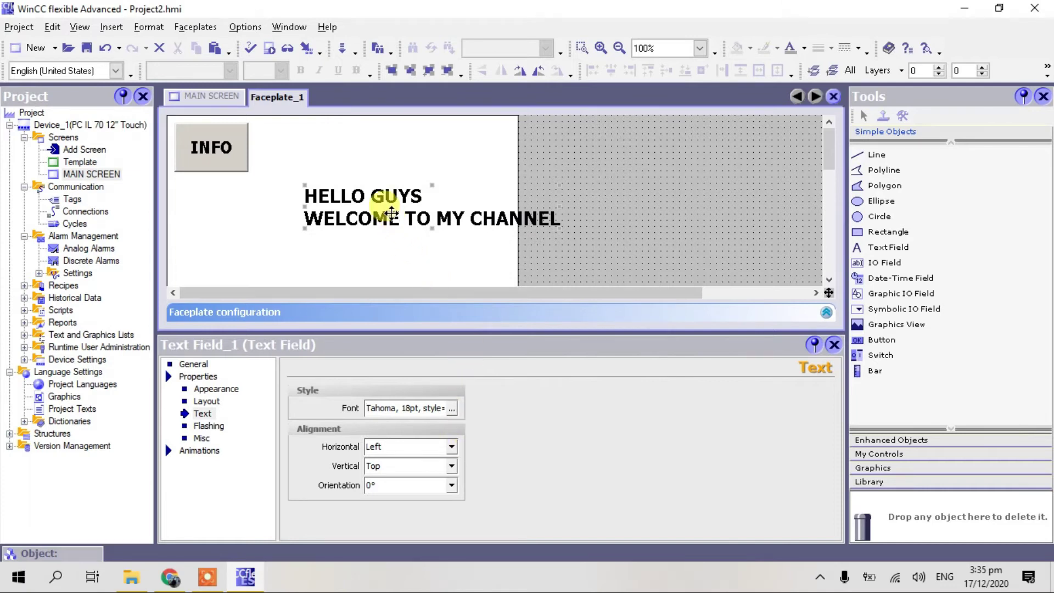
{"action": "left_click_drag", "start_coordinate": [384, 206], "coordinate": [299, 222]}
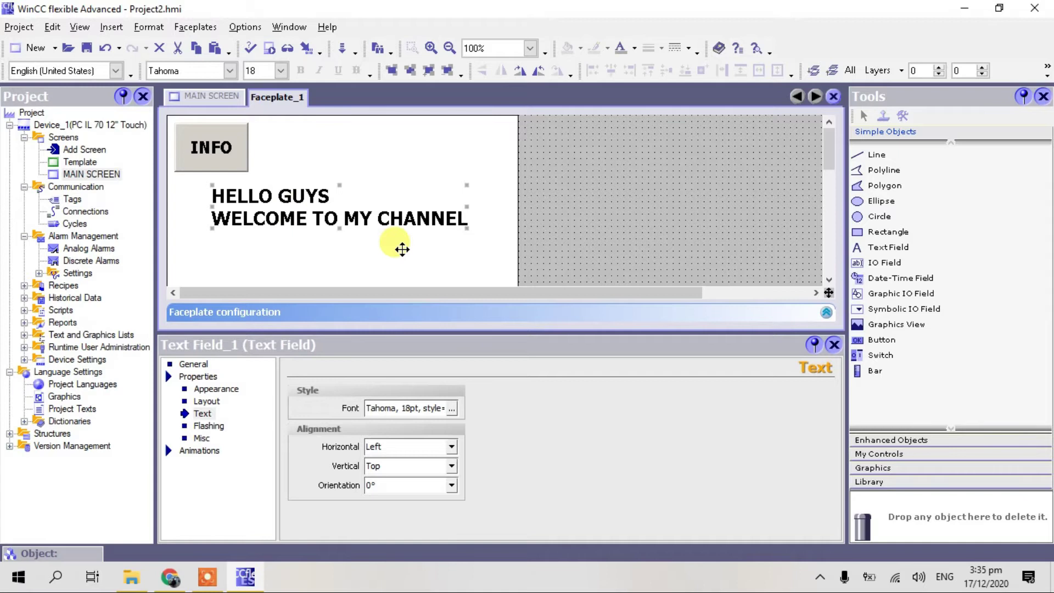
Add a second button to the lower right of the faceplate's white rectangle.
{"action": "left_click", "coordinate": [833, 345]}
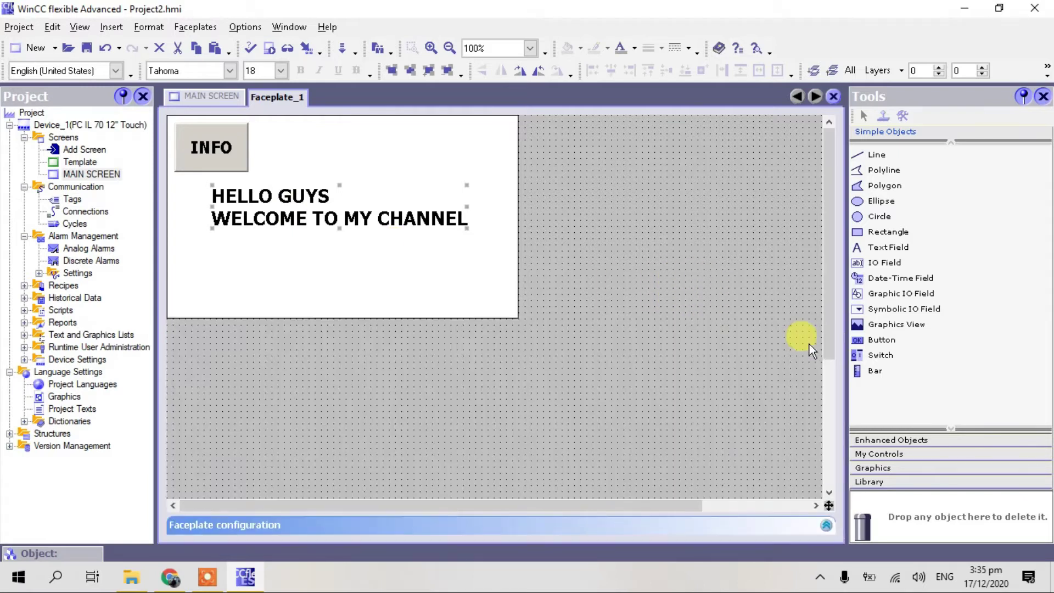
{"action": "left_click", "coordinate": [448, 283]}
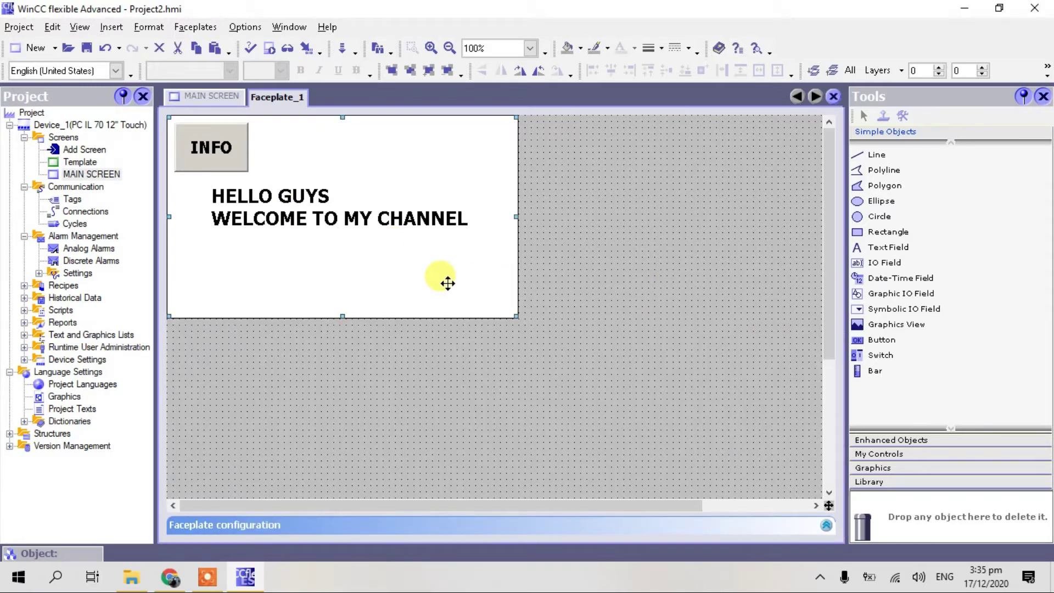
{"action": "left_click", "coordinate": [881, 340]}
{"action": "left_click_drag", "start_coordinate": [882, 339], "coordinate": [480, 302]}
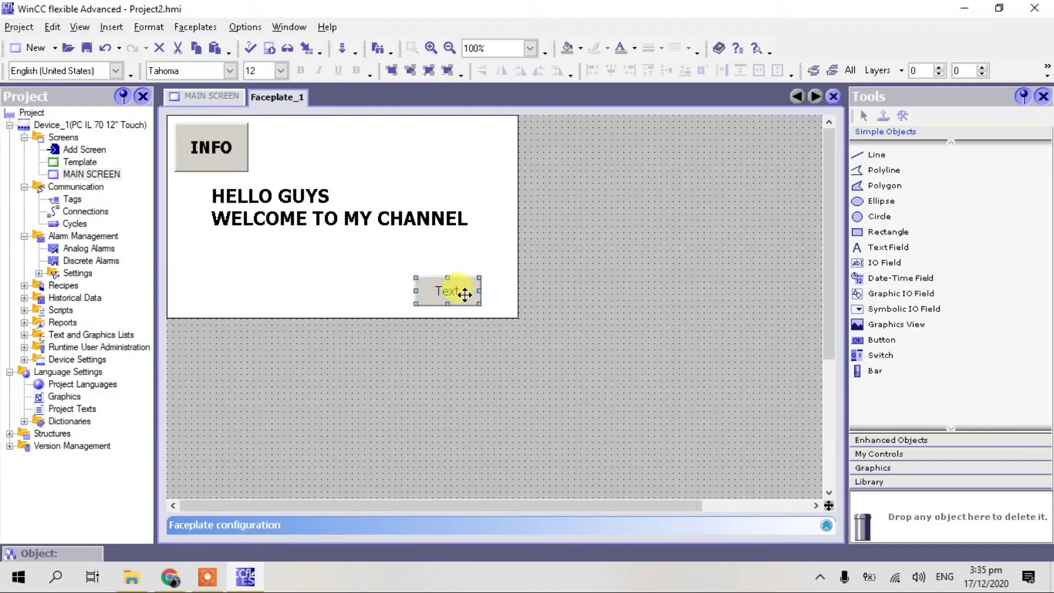
Label the new button EXIT for both its off-state and on-state texts.
{"action": "double_click", "coordinate": [465, 295]}
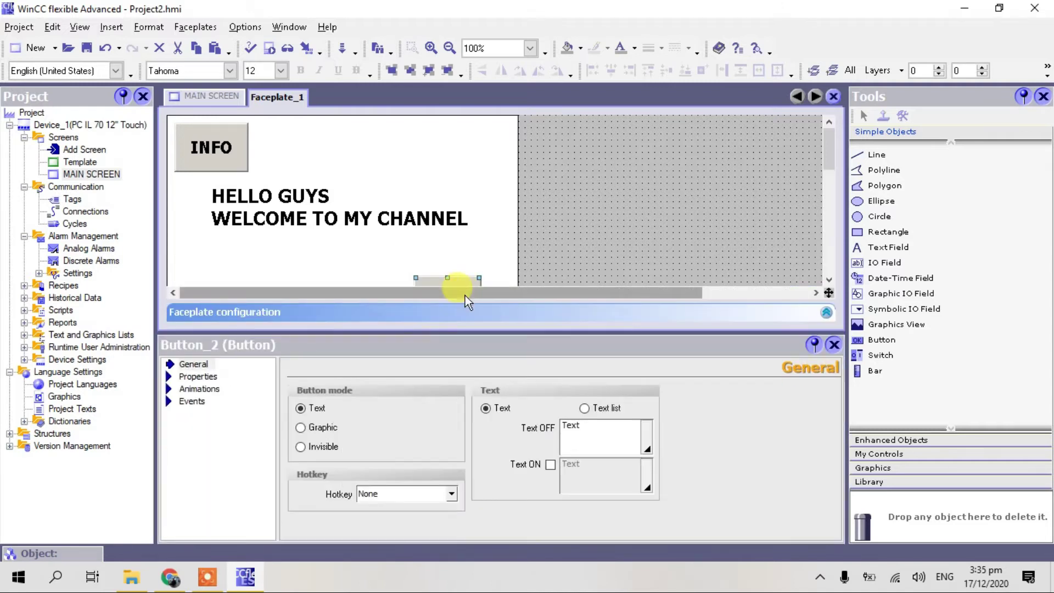
{"action": "left_click", "coordinate": [580, 427]}
{"action": "type", "text": "EXIT"}
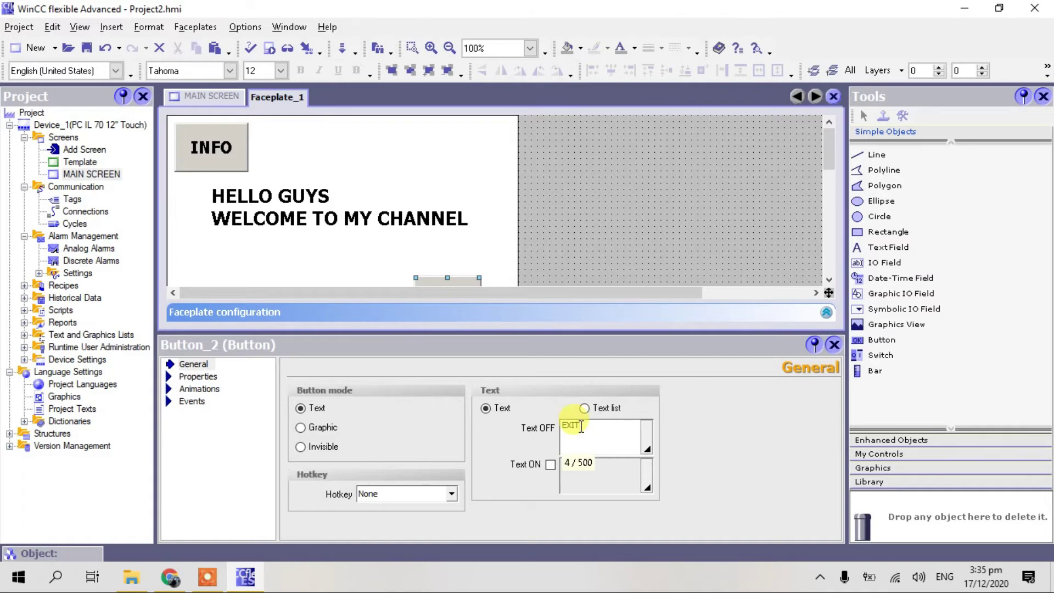
{"action": "left_click", "coordinate": [550, 465]}
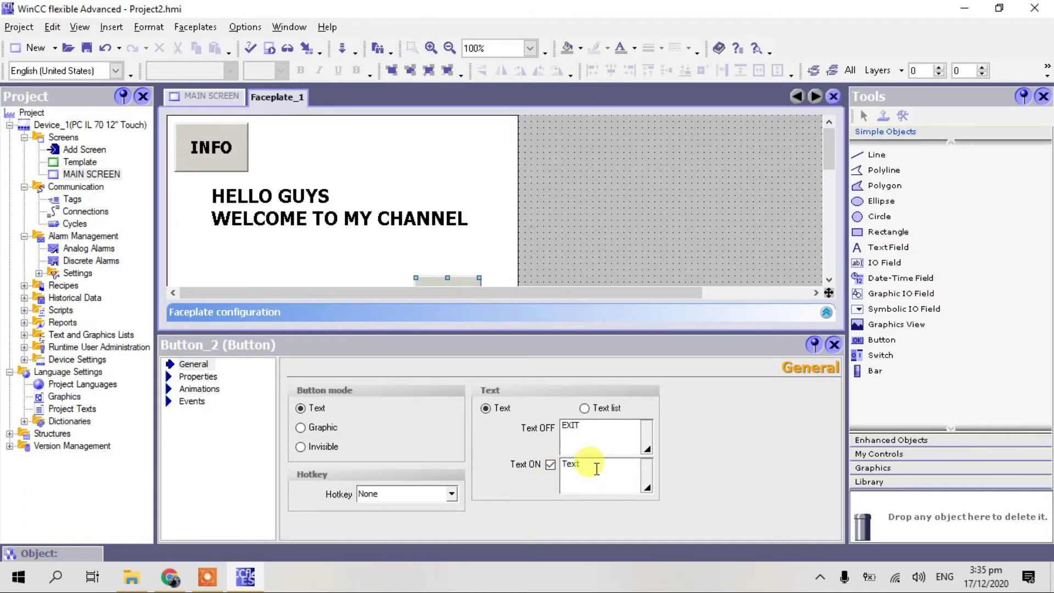
{"action": "left_click", "coordinate": [595, 466]}
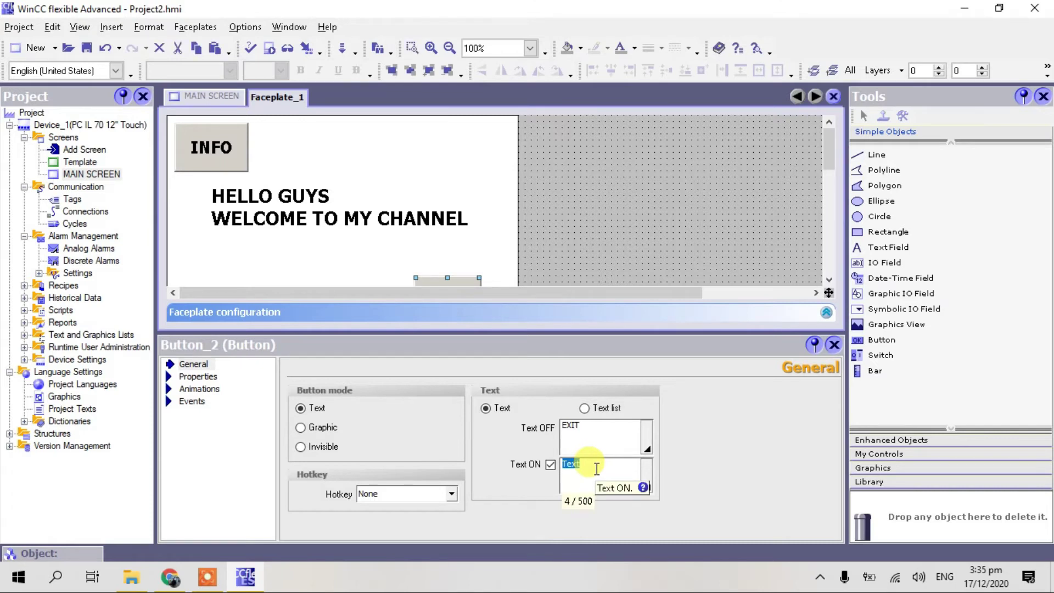
{"action": "type", "text": "EXIT"}
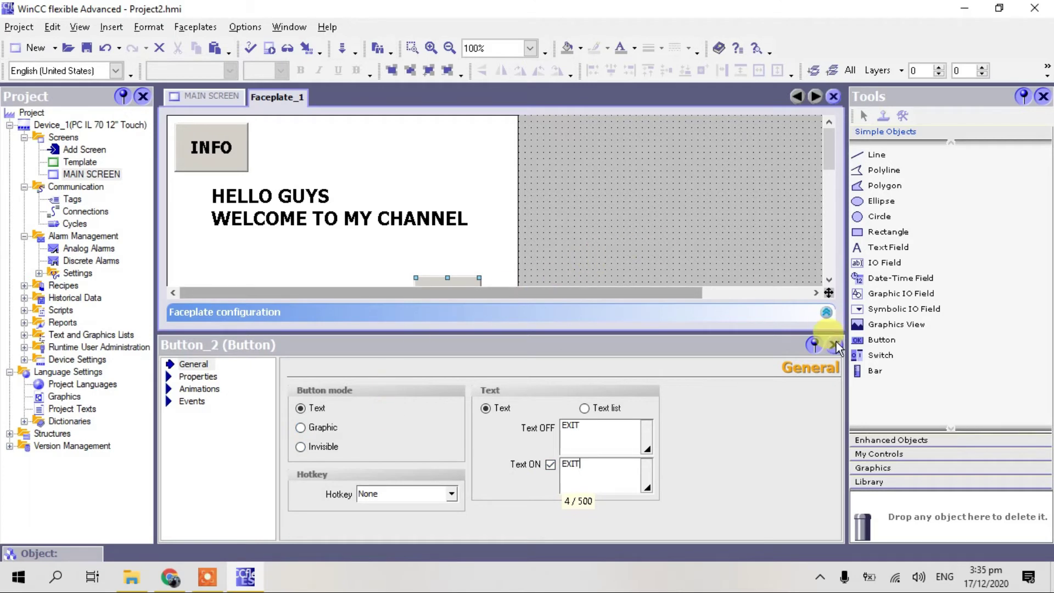
{"action": "left_click", "coordinate": [827, 314]}
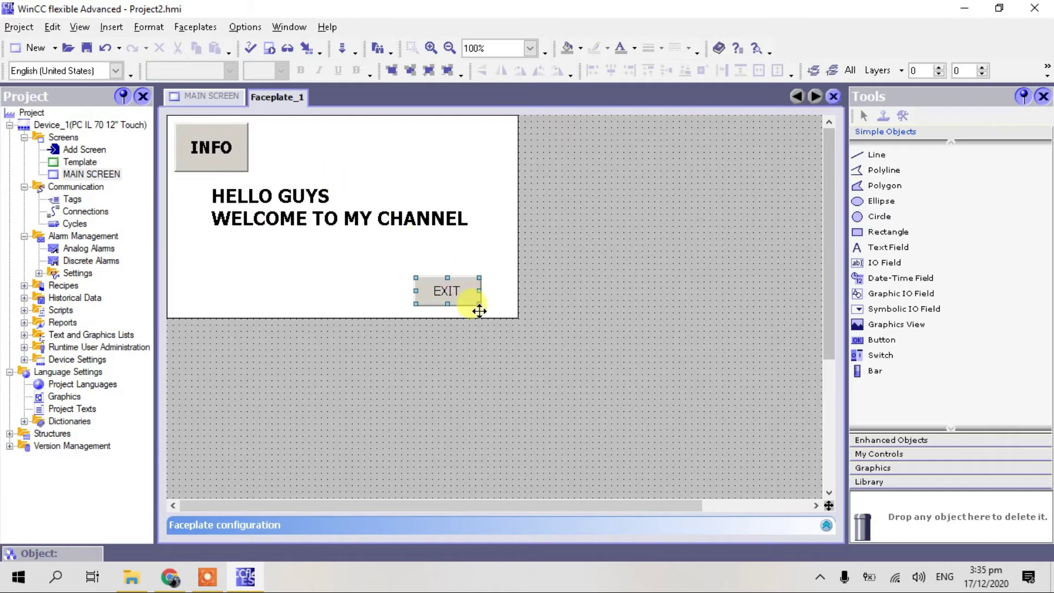
Make the INFO button's Click event run the SetBit function.
{"action": "double_click", "coordinate": [214, 155]}
{"action": "left_click", "coordinate": [241, 415]}
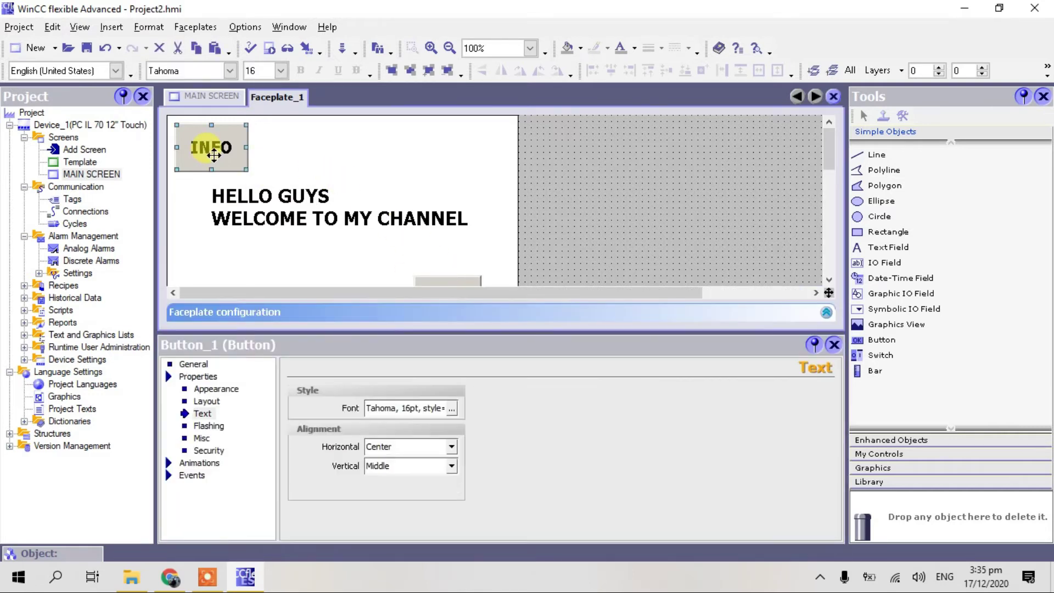
{"action": "left_click", "coordinate": [192, 476]}
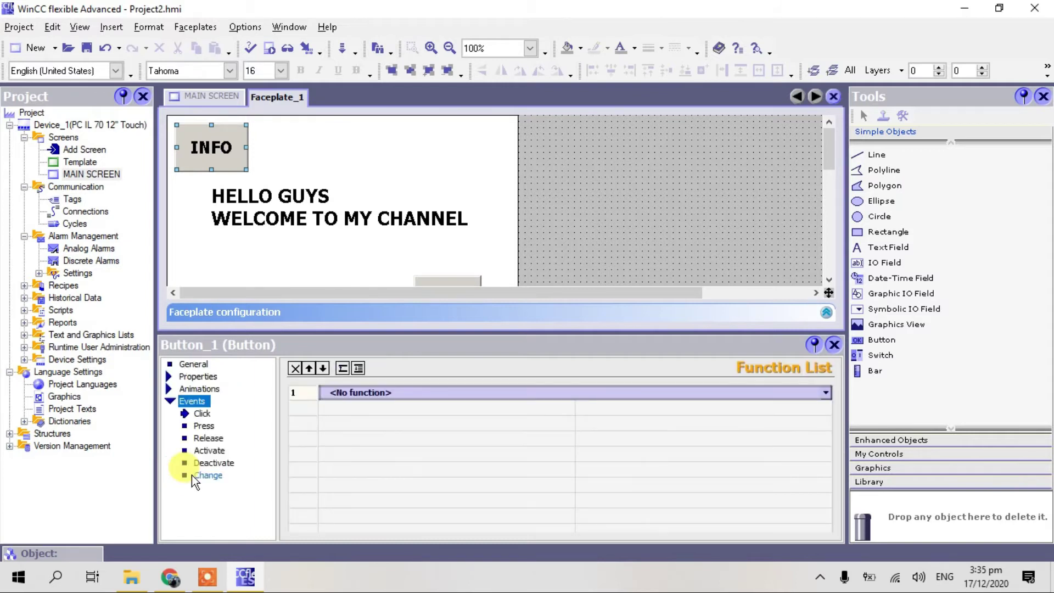
{"action": "left_click", "coordinate": [202, 414]}
{"action": "left_click", "coordinate": [406, 392]}
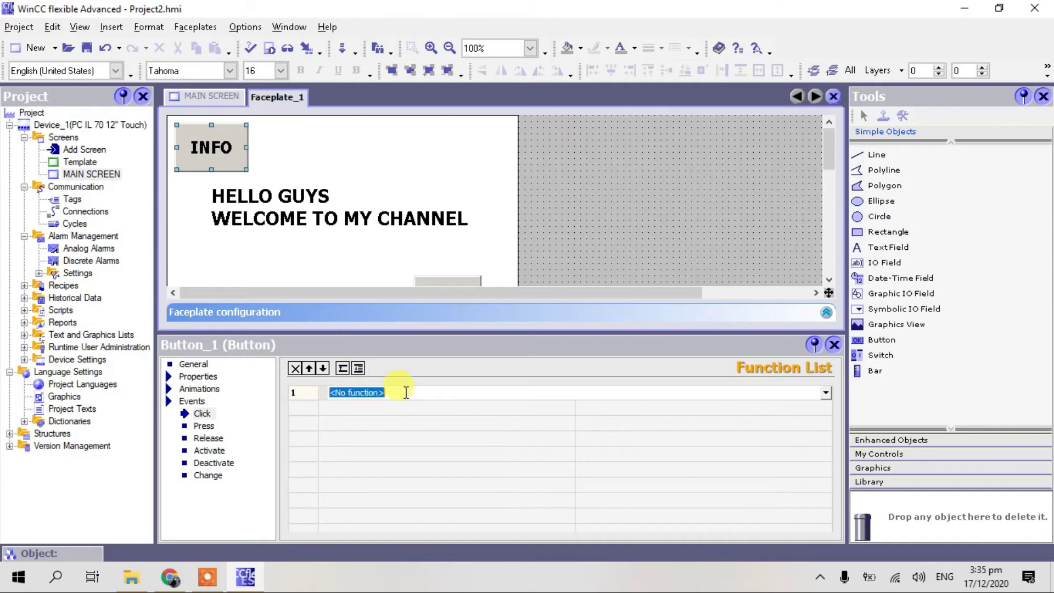
{"action": "left_click", "coordinate": [406, 392]}
{"action": "key", "text": "BackSpace"}
{"action": "key", "text": "BackSpace"}
{"action": "key", "text": "BackSpace"}
{"action": "key", "text": "BackSpace"}
{"action": "key", "text": "BackSpace"}
{"action": "key", "text": "BackSpace"}
{"action": "key", "text": "BackSpace"}
{"action": "key", "text": "BackSpace"}
{"action": "key", "text": "BackSpace"}
{"action": "key", "text": "BackSpace"}
{"action": "key", "text": "BackSpace"}
{"action": "key", "text": "BackSpace"}
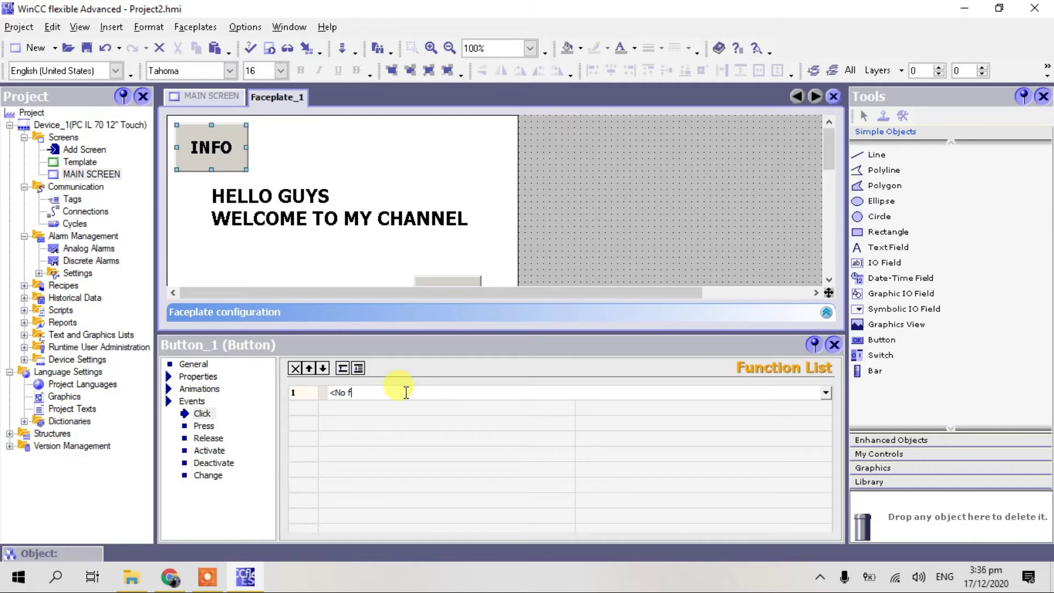
{"action": "type", "text": "SET"}
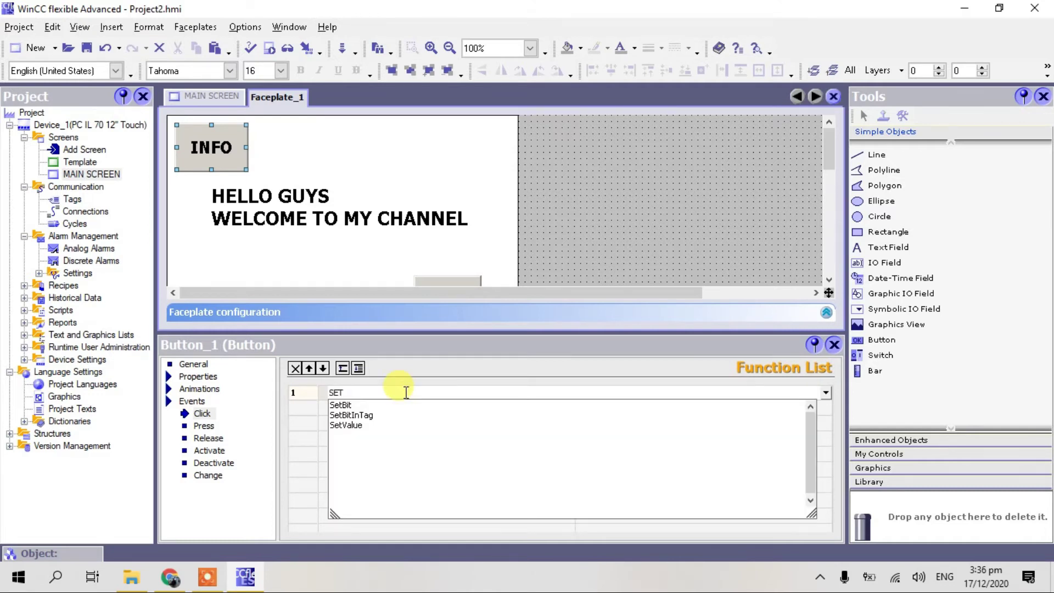
{"action": "left_click", "coordinate": [363, 404]}
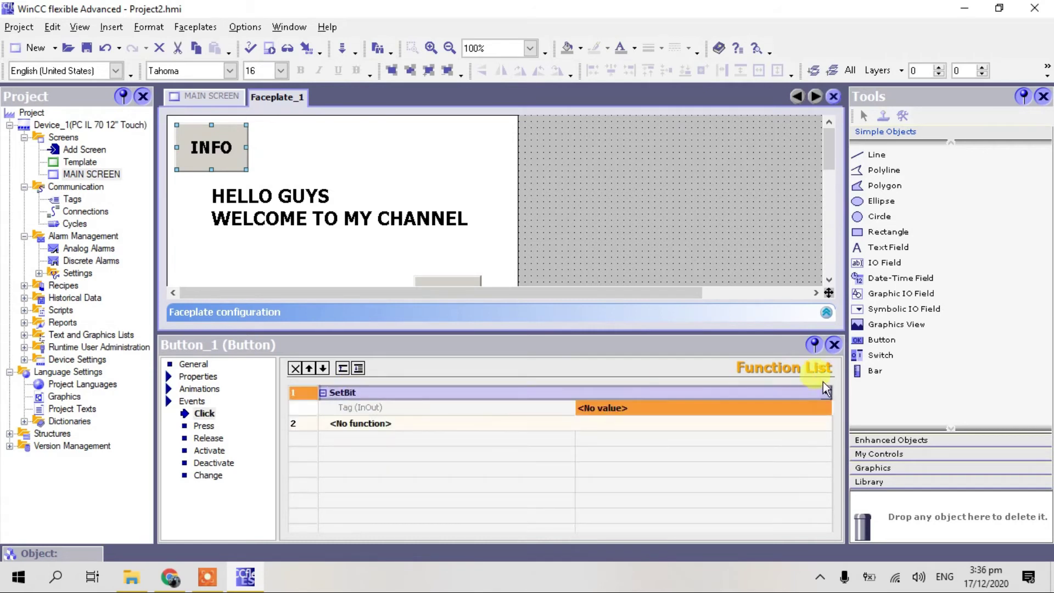
Assign SetBit a newly created Bool tag, Tag_1.
{"action": "left_click", "coordinate": [797, 407]}
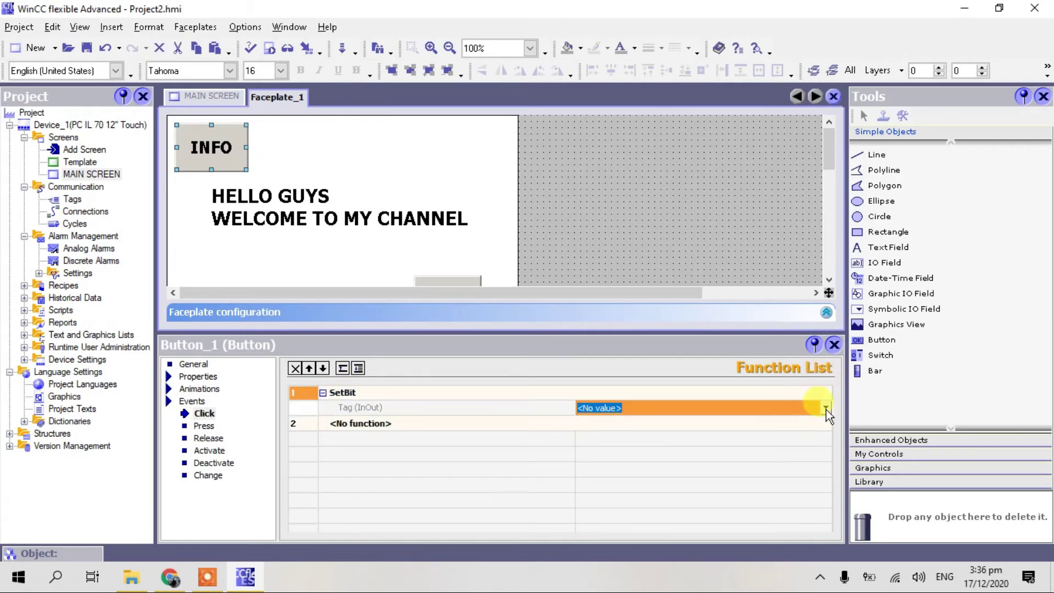
{"action": "left_click", "coordinate": [826, 408]}
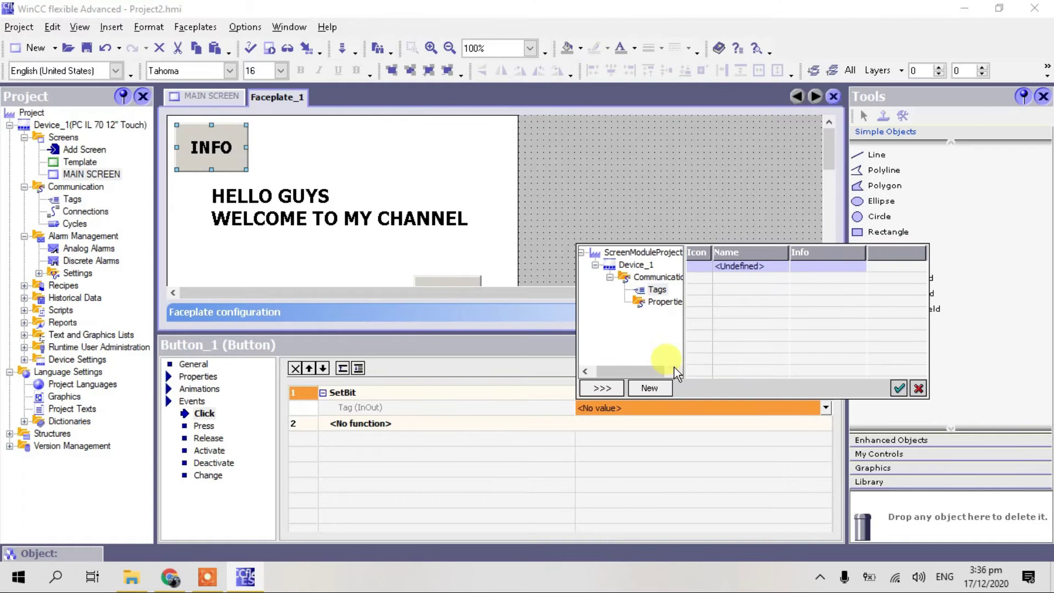
{"action": "left_click", "coordinate": [653, 387]}
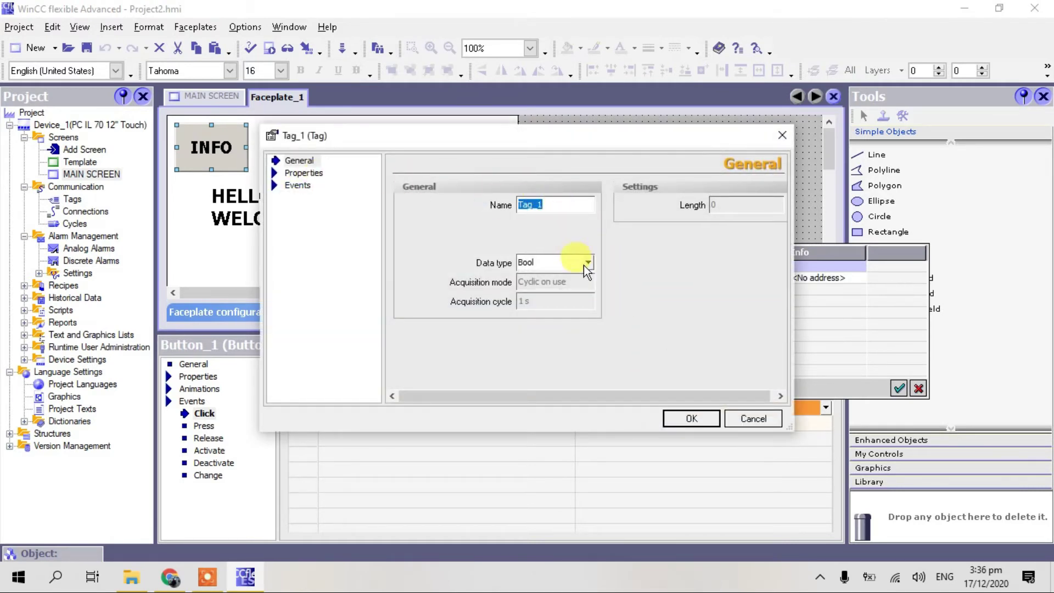
{"action": "left_click", "coordinate": [692, 419]}
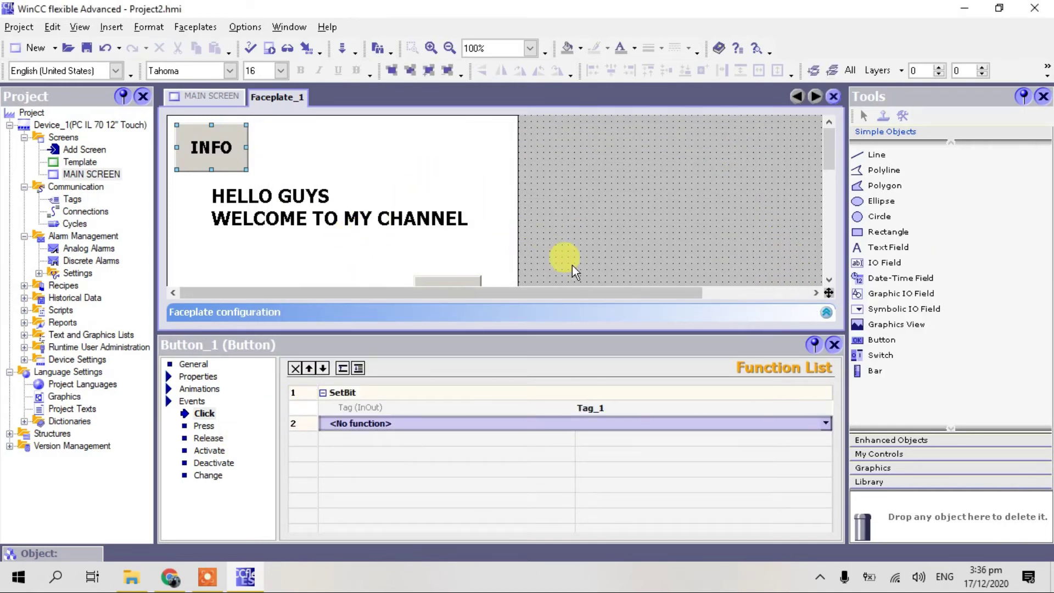
{"action": "left_click", "coordinate": [835, 344]}
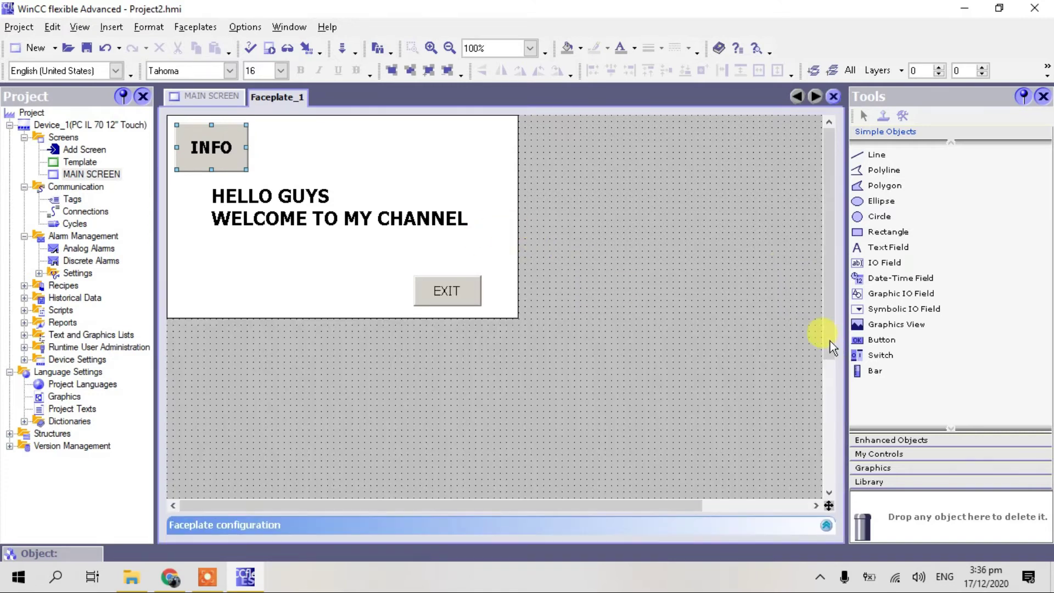
Make the faceplate EXIT button's Click event call the ResetBit function.
{"action": "double_click", "coordinate": [466, 295]}
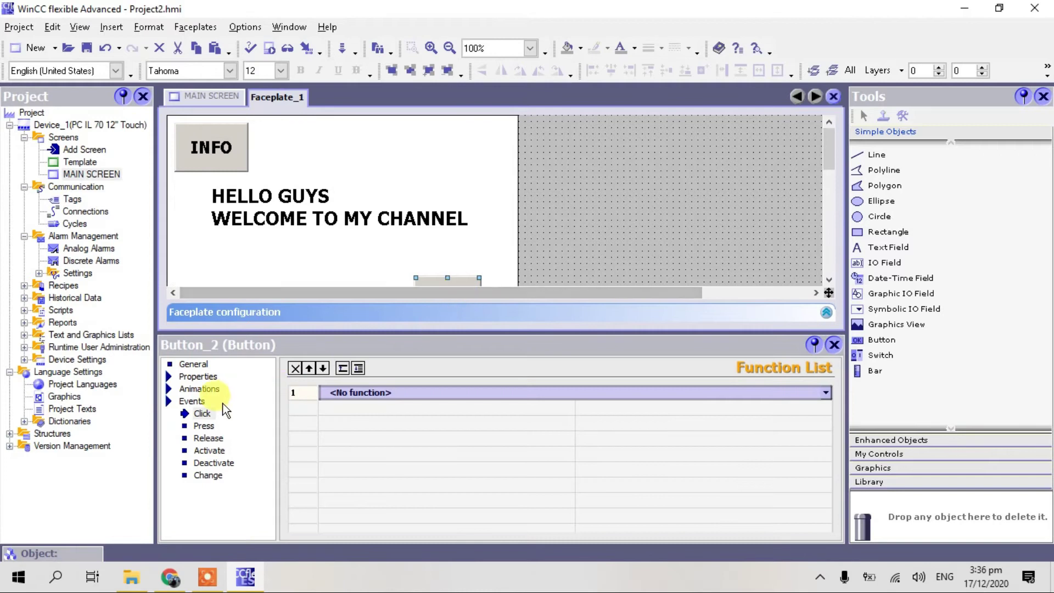
{"action": "left_click", "coordinate": [202, 413]}
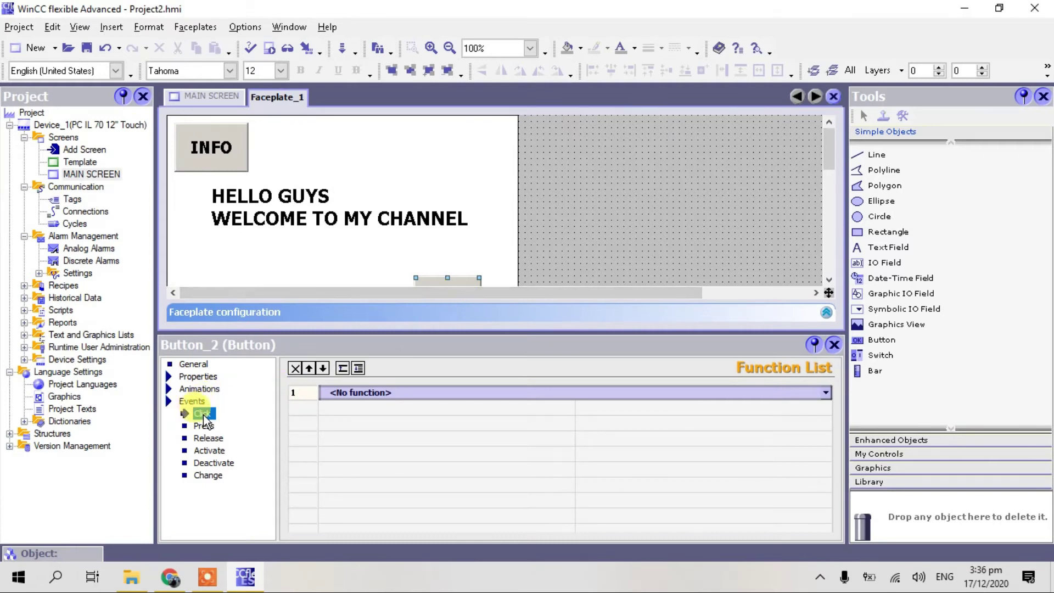
{"action": "left_click", "coordinate": [414, 393]}
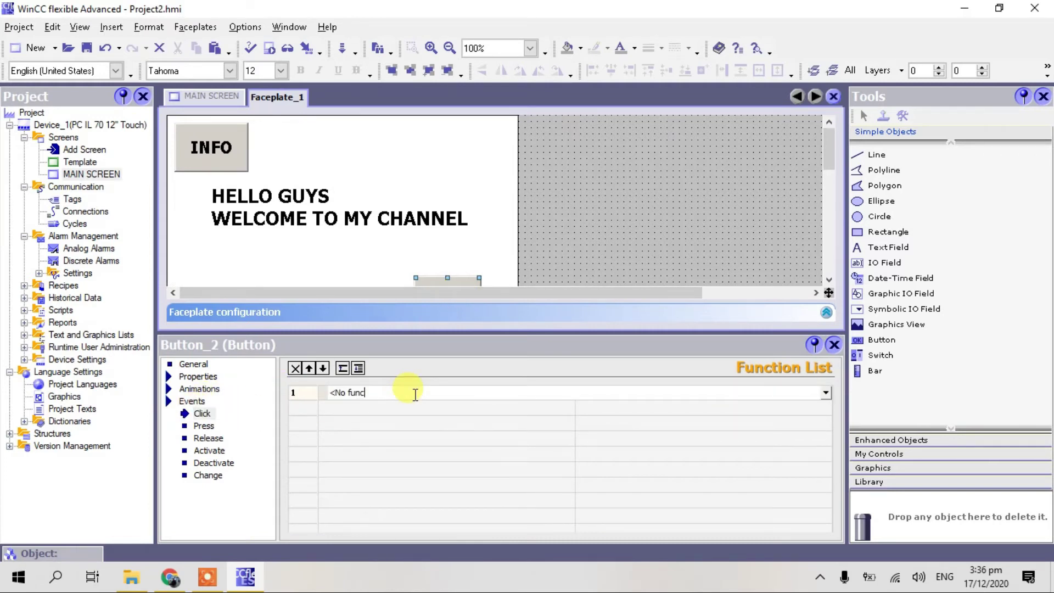
{"action": "key", "text": "BackSpace"}
{"action": "key", "text": "BackSpace"}
{"action": "key", "text": "BackSpace"}
{"action": "key", "text": "BackSpace"}
{"action": "key", "text": "BackSpace"}
{"action": "key", "text": "BackSpace"}
{"action": "key", "text": "BackSpace"}
{"action": "key", "text": "BackSpace"}
{"action": "type", "text": "RSE"}
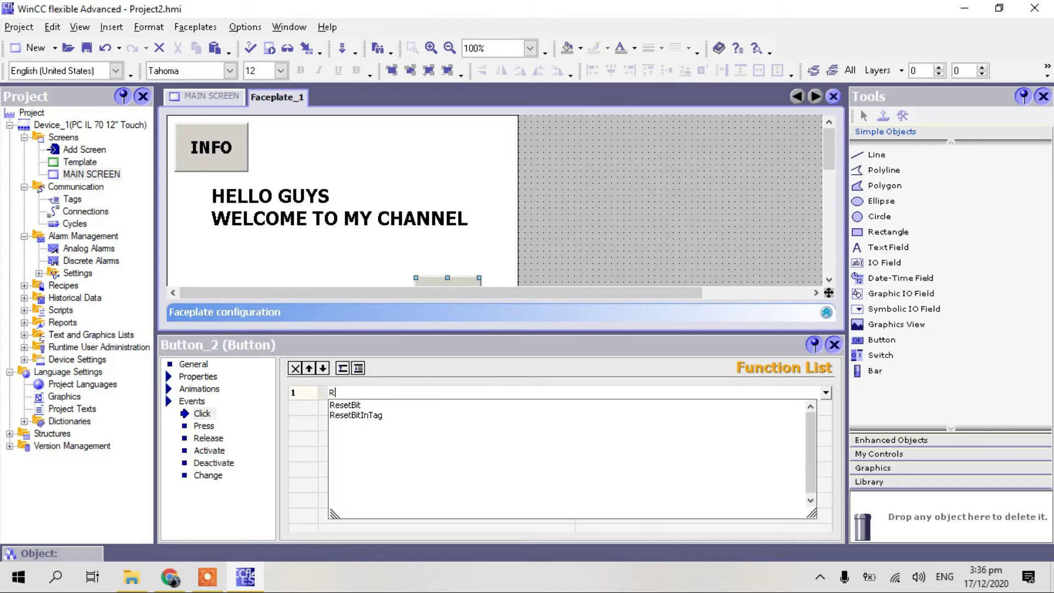
{"action": "key", "text": "BackSpace"}
{"action": "type", "text": "EST"}
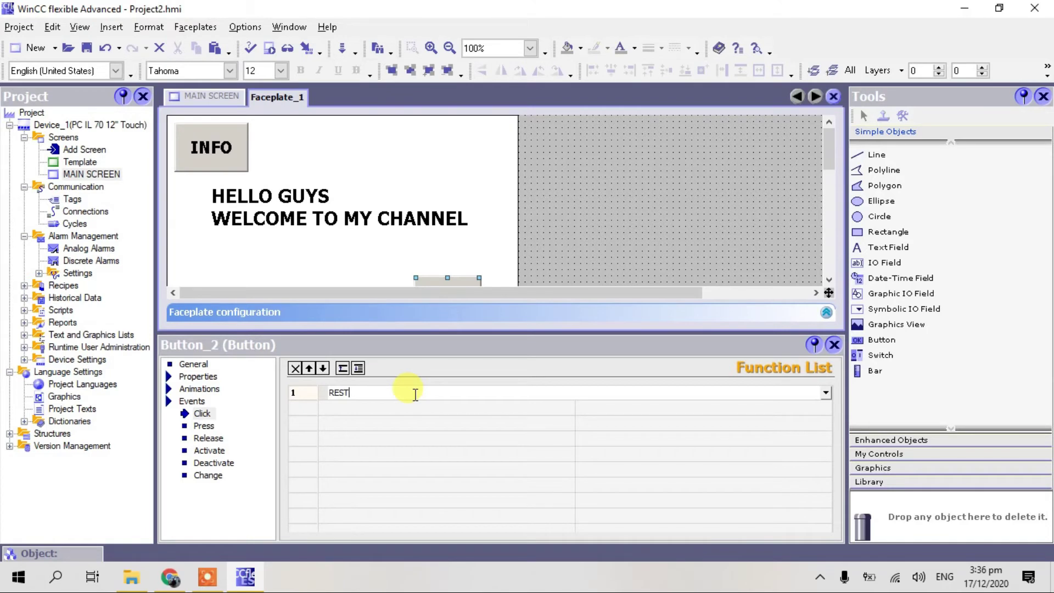
{"action": "key", "text": "BackSpace"}
{"action": "type", "text": "ET"}
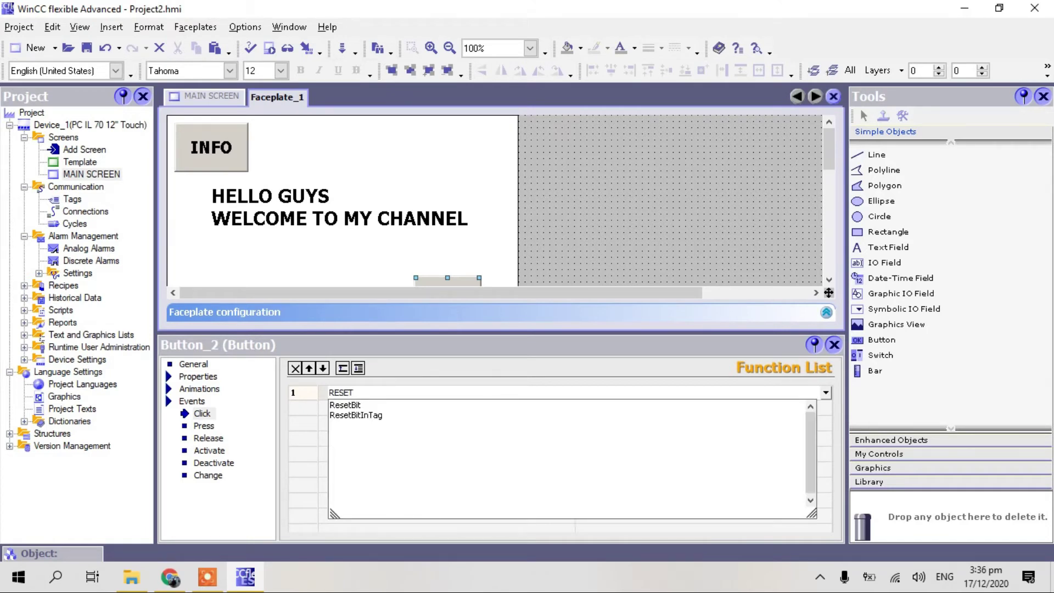
{"action": "left_click", "coordinate": [349, 406]}
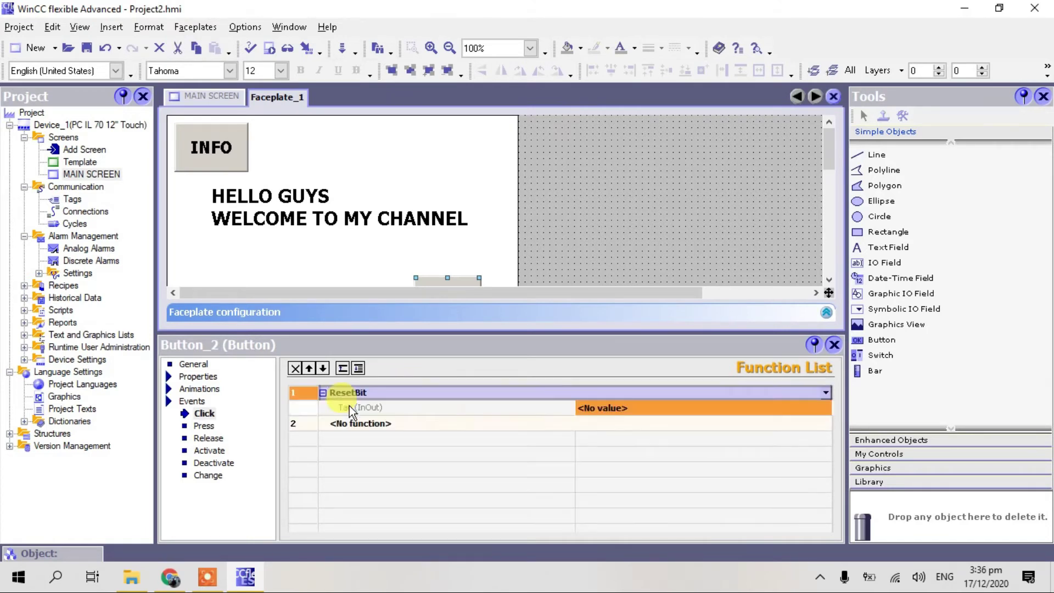
Choose Tag_1 as the tag that ResetBit clears.
{"action": "left_click", "coordinate": [640, 408]}
{"action": "left_click", "coordinate": [799, 406]}
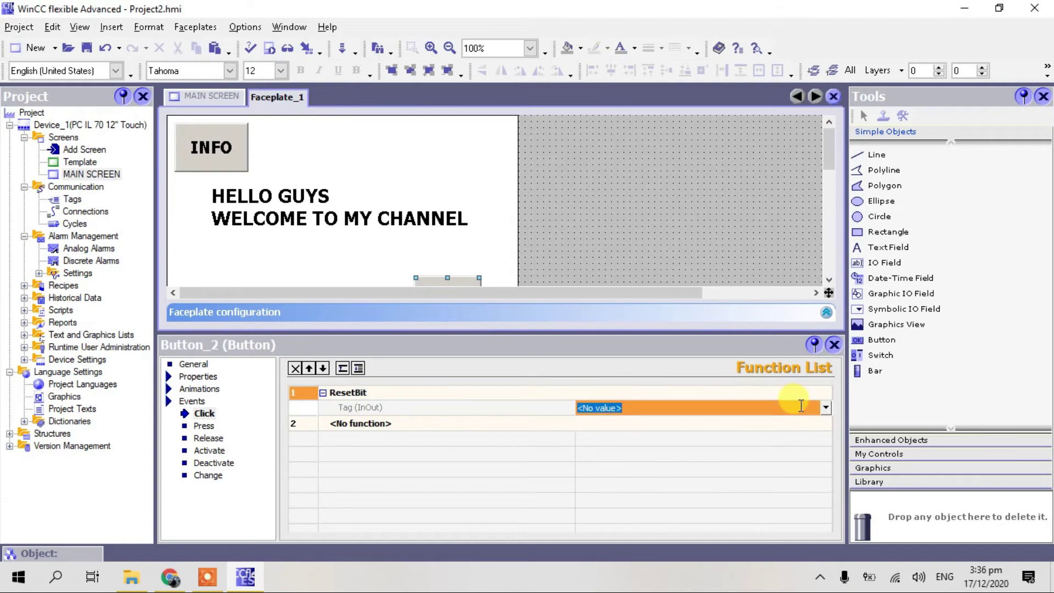
{"action": "left_click", "coordinate": [826, 408]}
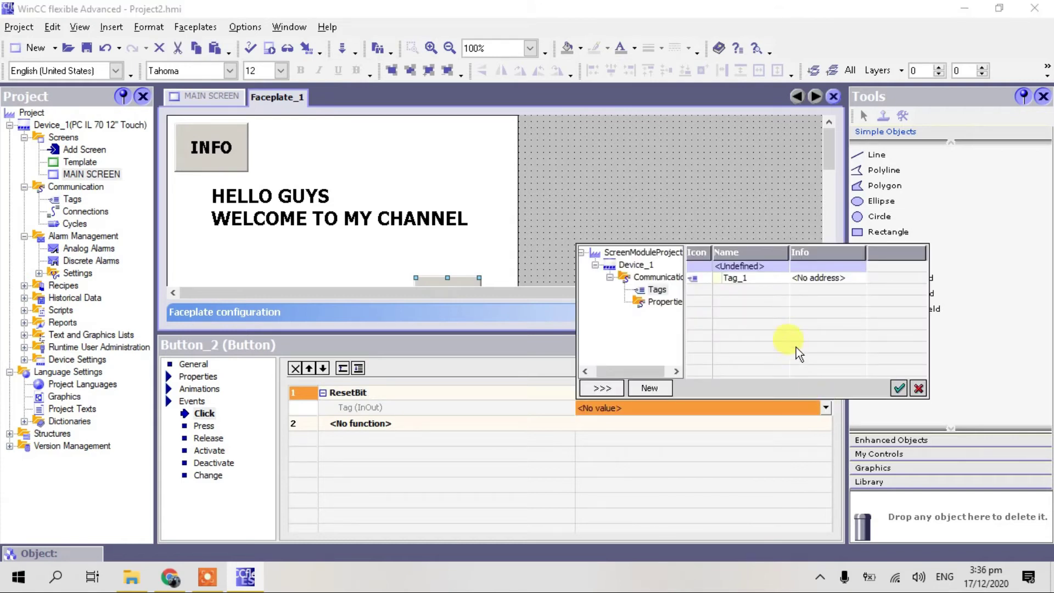
{"action": "left_click", "coordinate": [741, 277]}
{"action": "left_click", "coordinate": [899, 388]}
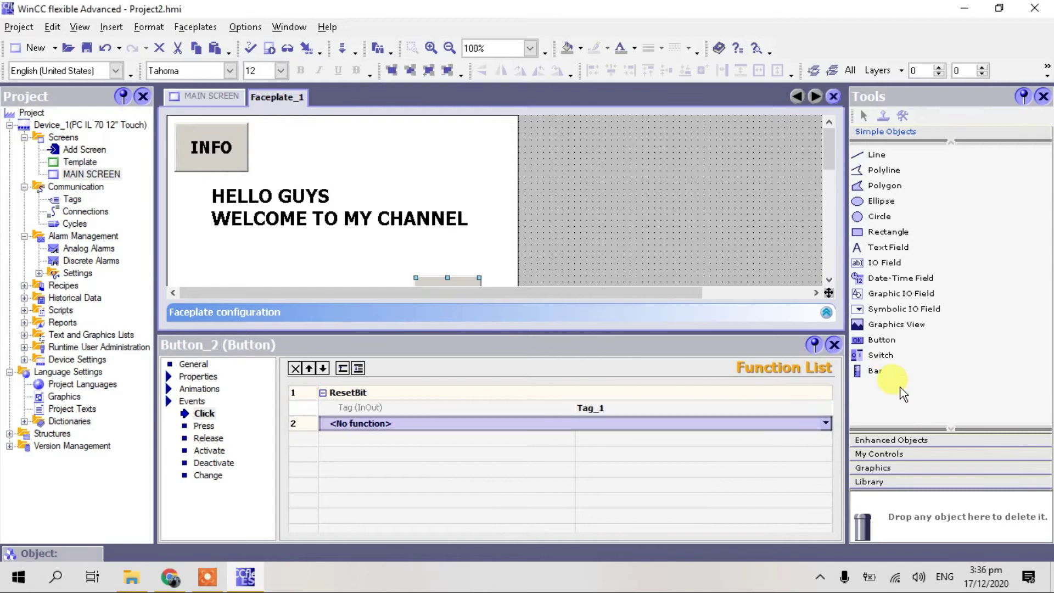
Enable Text Field_1's visibility animation as Visible, driven by a single bit of Tag_1.
{"action": "left_click", "coordinate": [282, 214]}
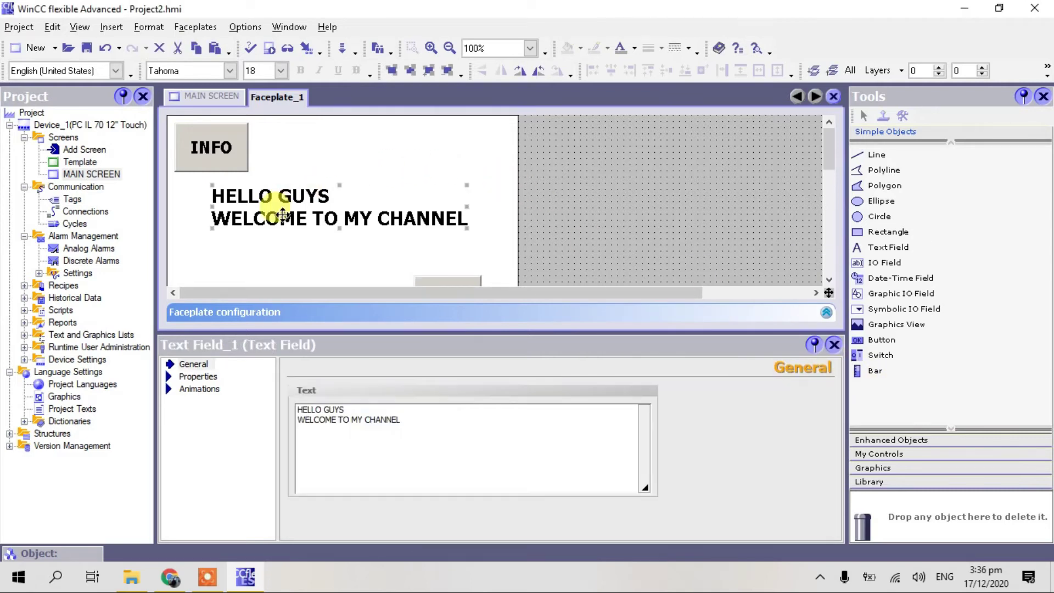
{"action": "left_click", "coordinate": [199, 377]}
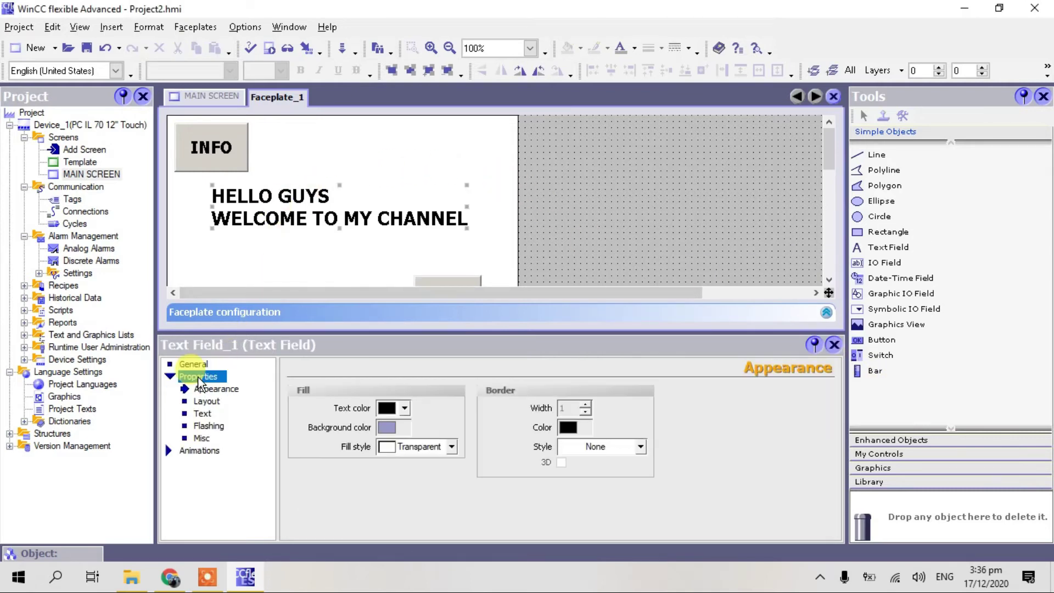
{"action": "left_click", "coordinate": [200, 449]}
{"action": "left_click", "coordinate": [206, 415]}
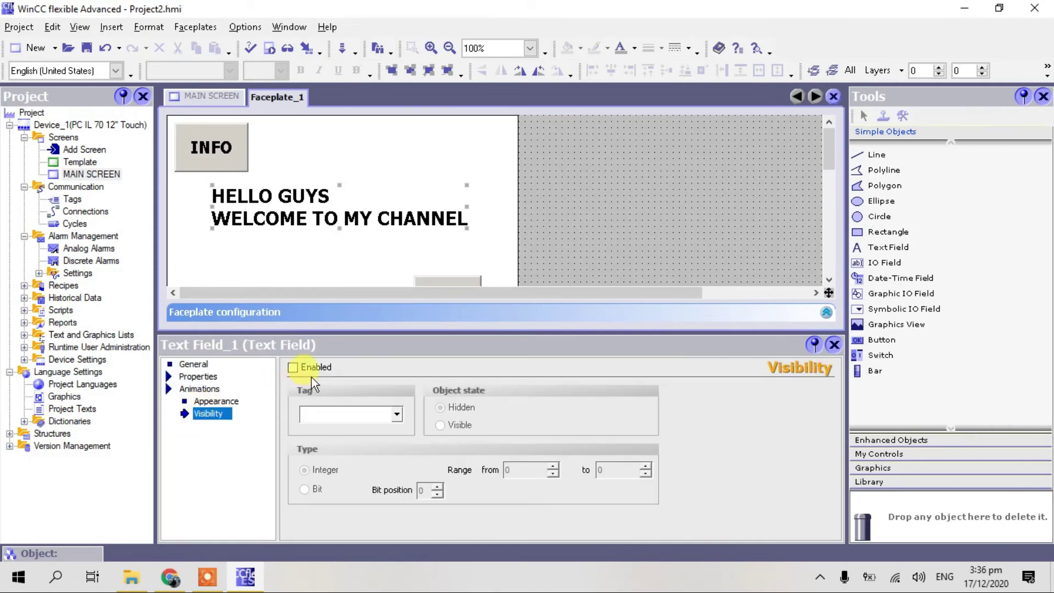
{"action": "left_click", "coordinate": [293, 367]}
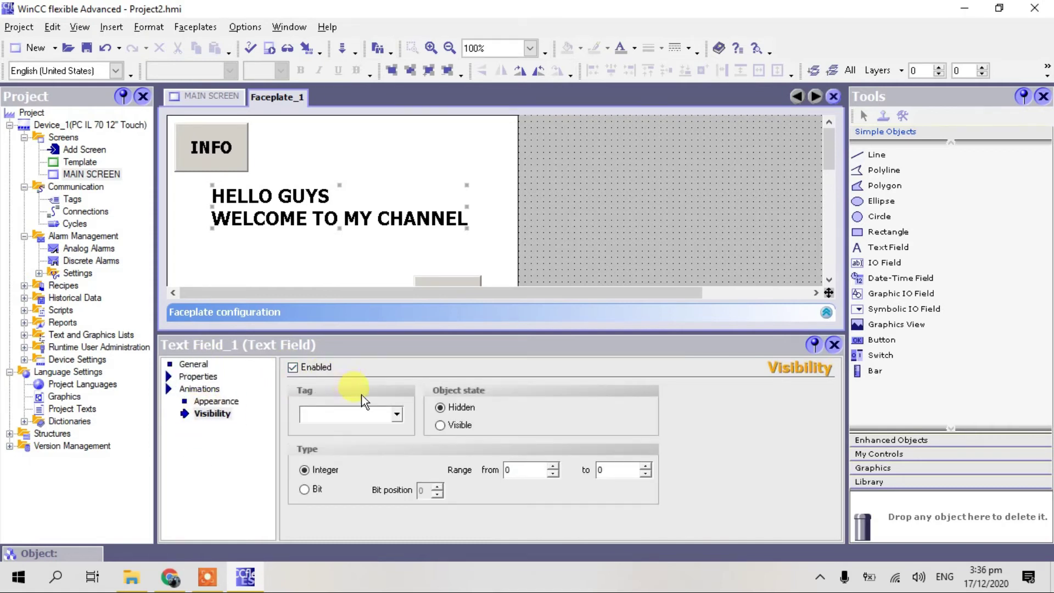
{"action": "left_click", "coordinate": [441, 426]}
{"action": "left_click", "coordinate": [396, 416]}
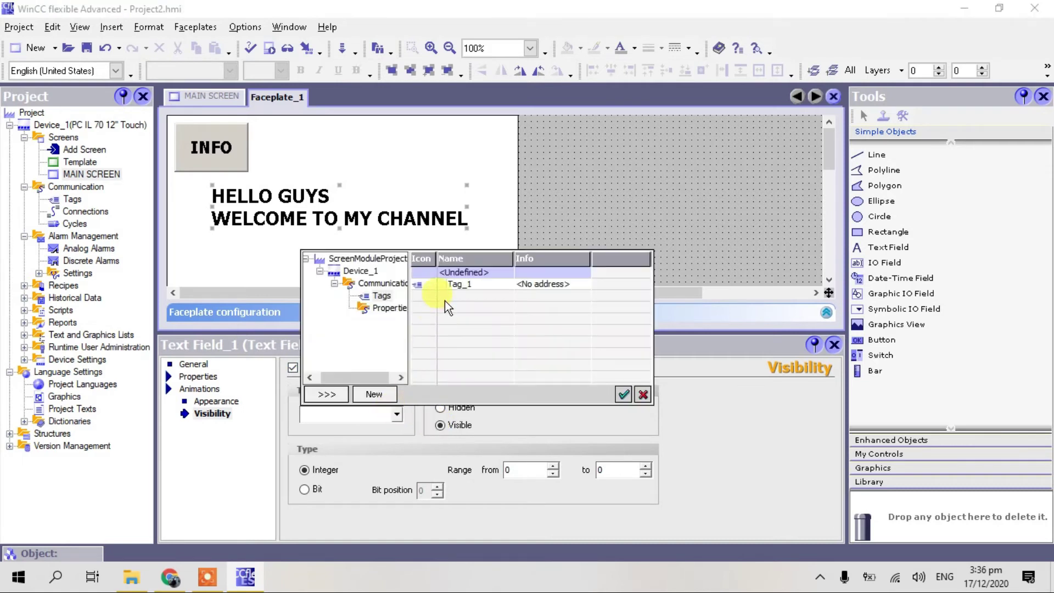
{"action": "left_click", "coordinate": [449, 285]}
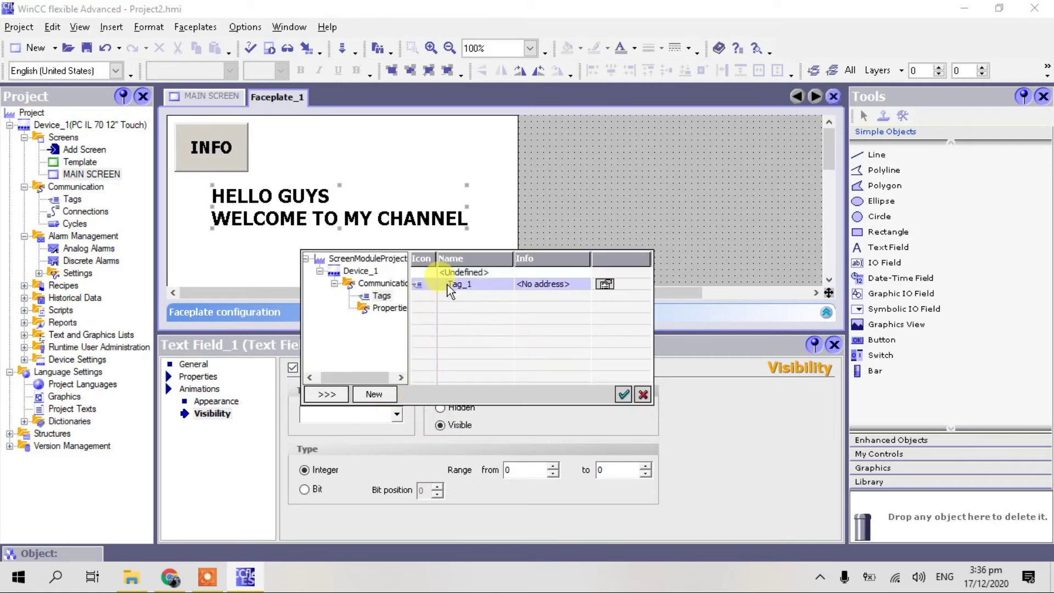
{"action": "left_click", "coordinate": [624, 395]}
{"action": "left_click", "coordinate": [303, 489]}
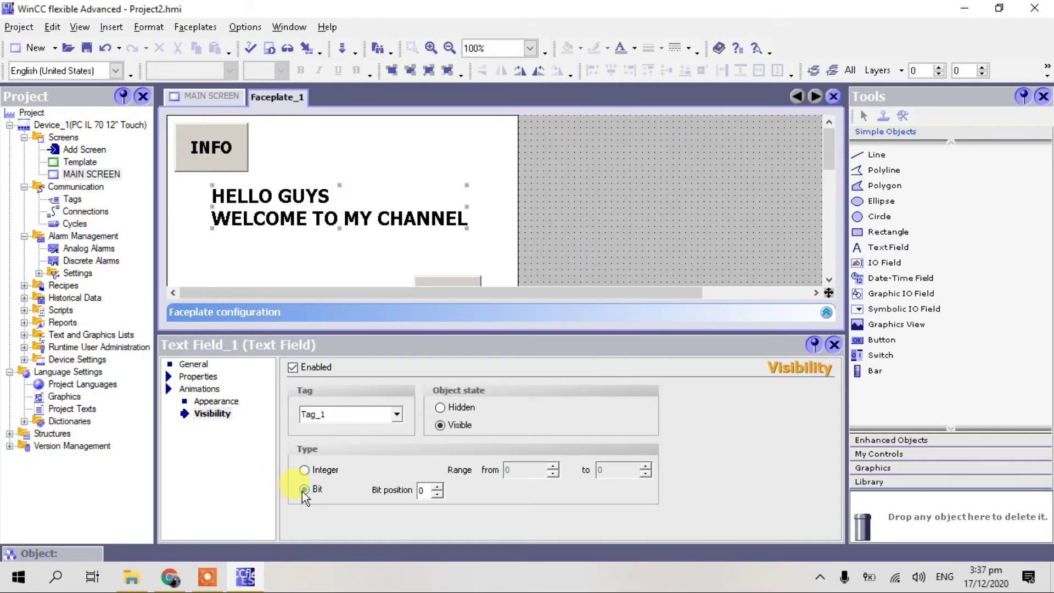
{"action": "left_click", "coordinate": [405, 132]}
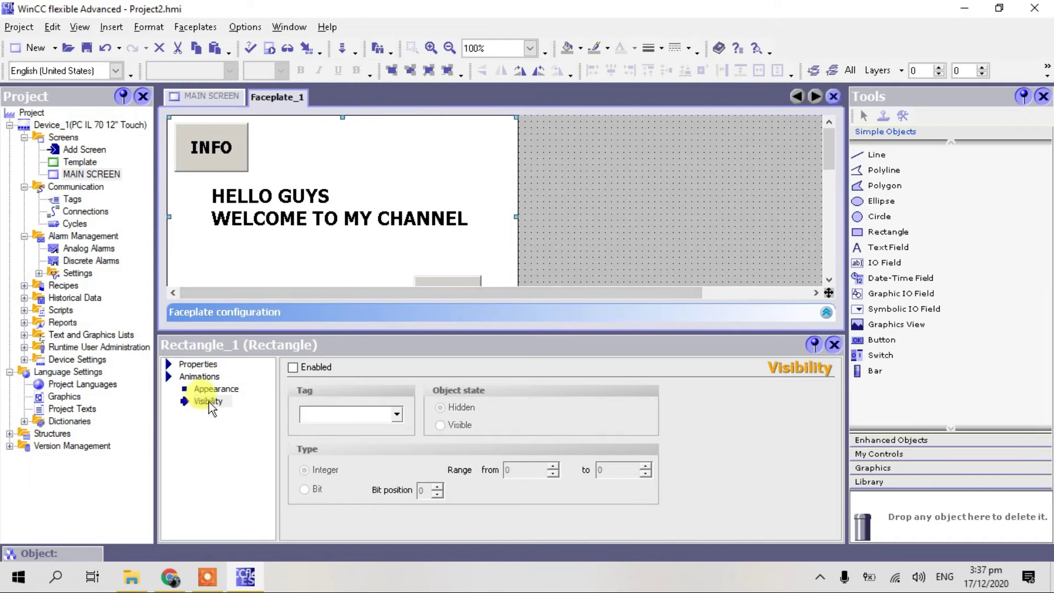
Enable Rectangle_1's visibility animation on Tag_1, type Bit, state Visible.
{"action": "left_click", "coordinate": [300, 373]}
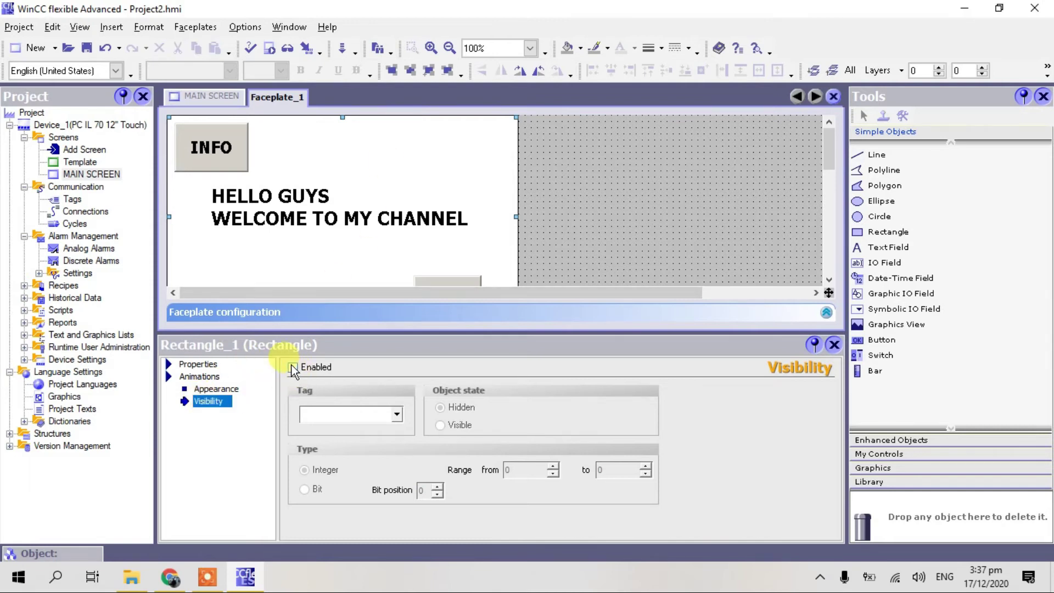
{"action": "left_click", "coordinate": [293, 368]}
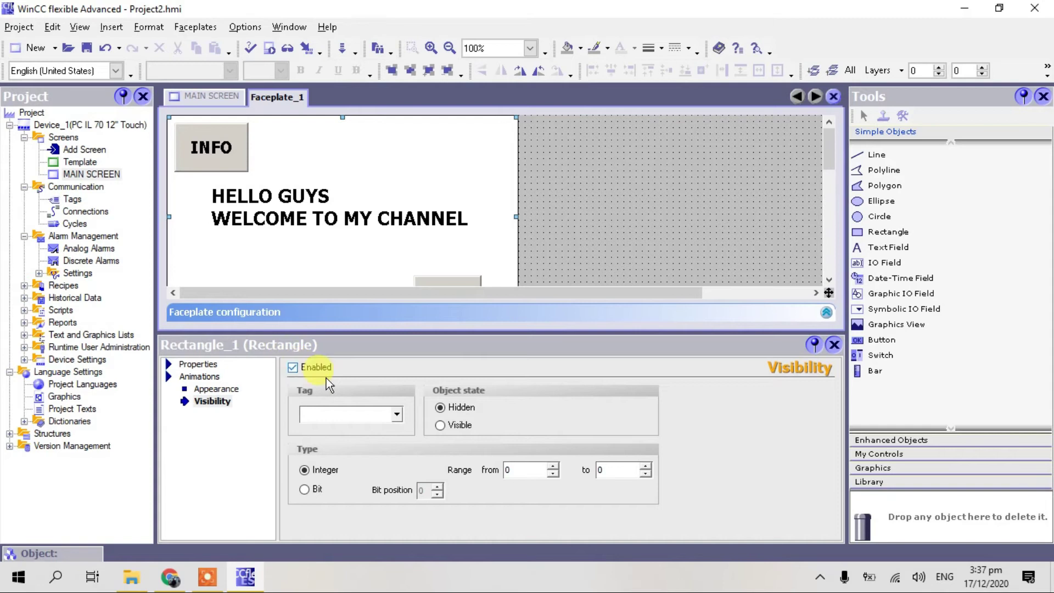
{"action": "left_click", "coordinate": [395, 418]}
{"action": "left_click", "coordinate": [460, 283]}
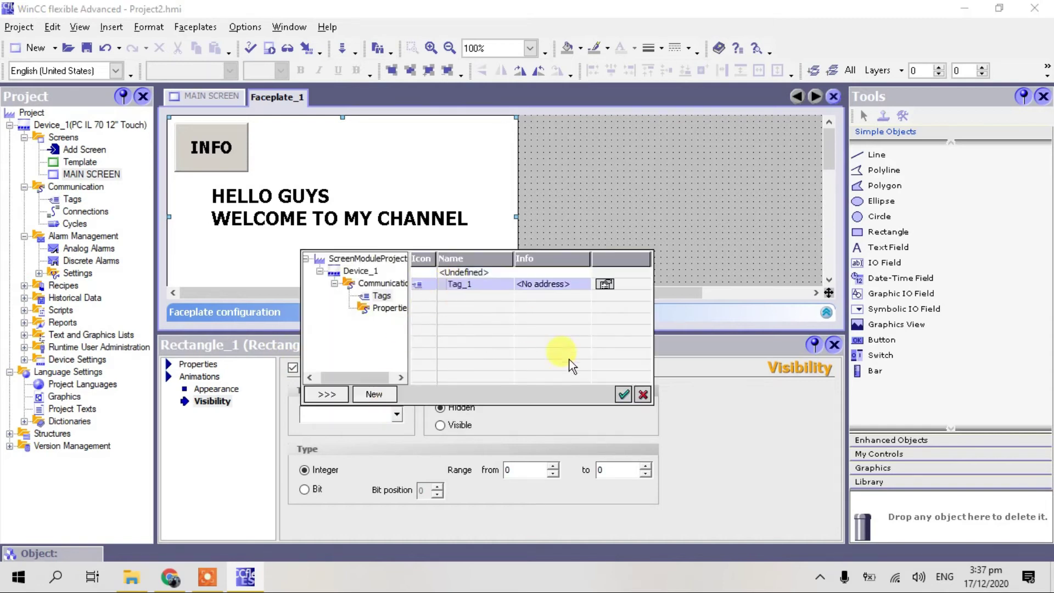
{"action": "left_click", "coordinate": [624, 394]}
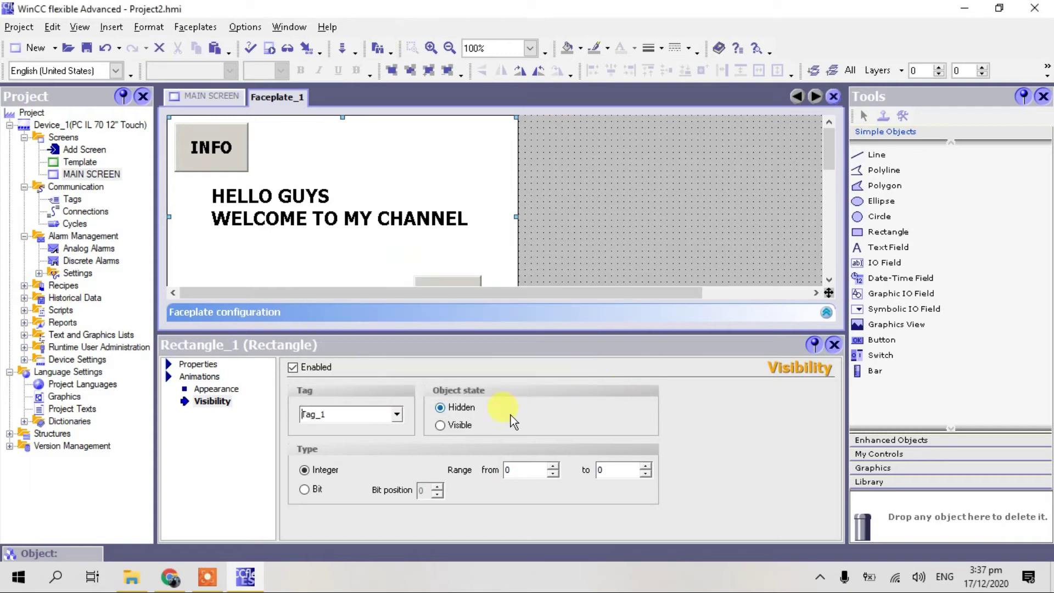
{"action": "left_click", "coordinate": [440, 425]}
{"action": "left_click", "coordinate": [304, 490]}
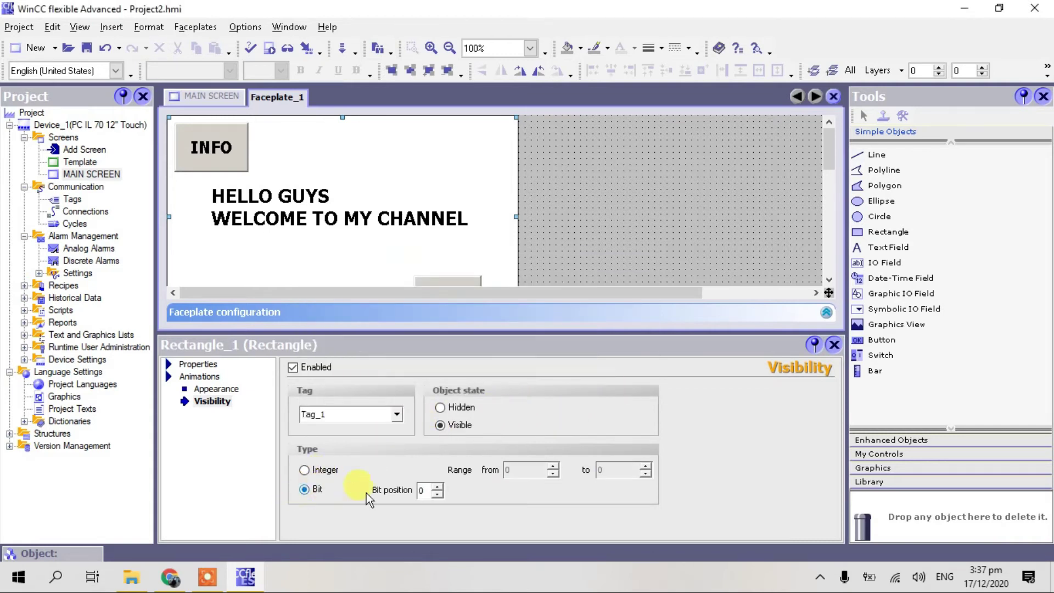
{"action": "left_click", "coordinate": [834, 346]}
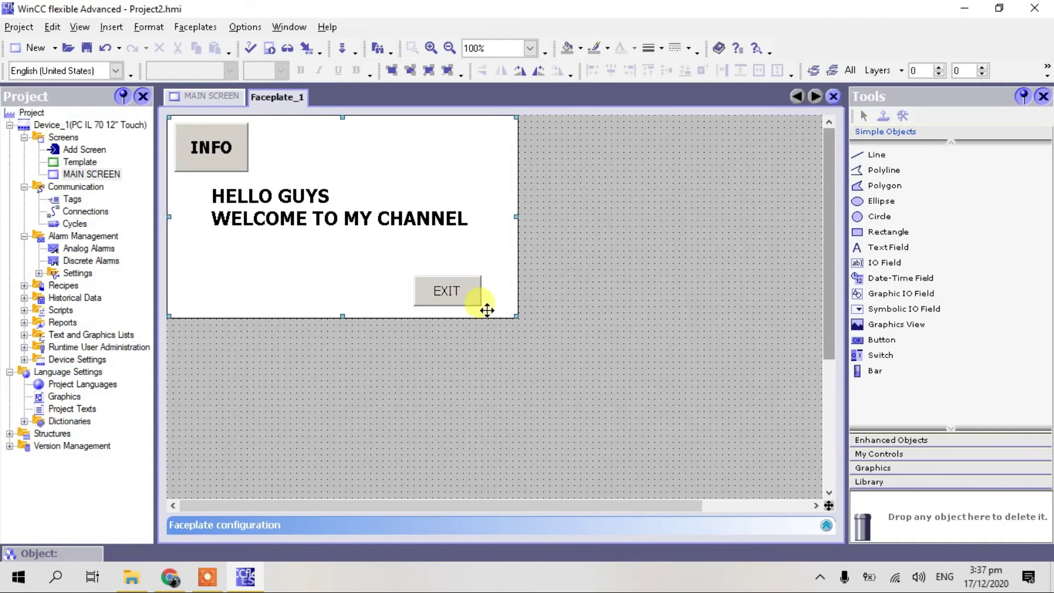
Enable the faceplate EXIT button's visibility animation as Visible on a single bit of Tag_1.
{"action": "left_click", "coordinate": [467, 298]}
{"action": "double_click", "coordinate": [467, 298]}
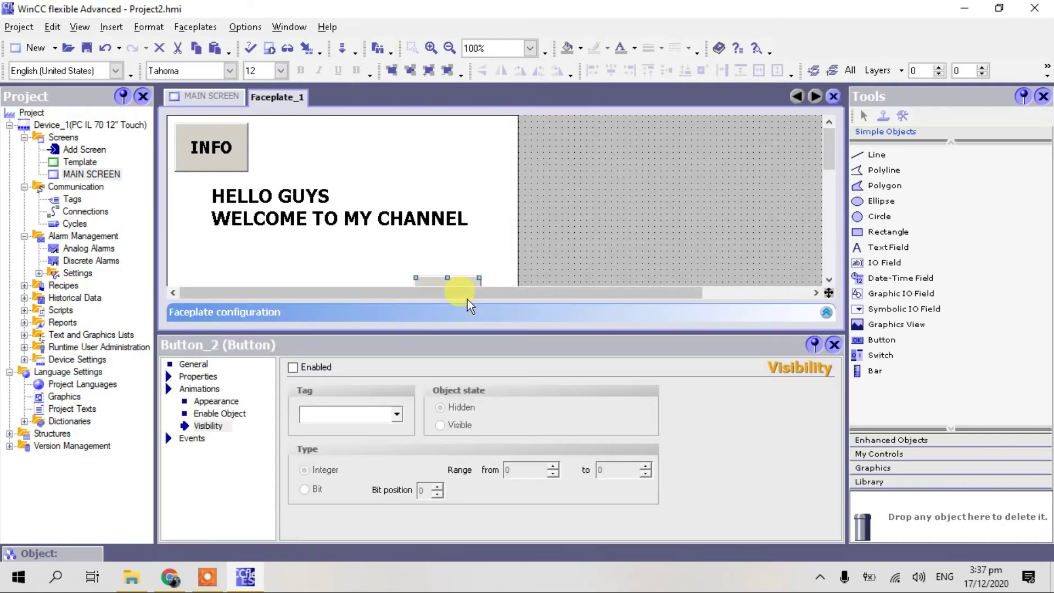
{"action": "left_click", "coordinate": [209, 426]}
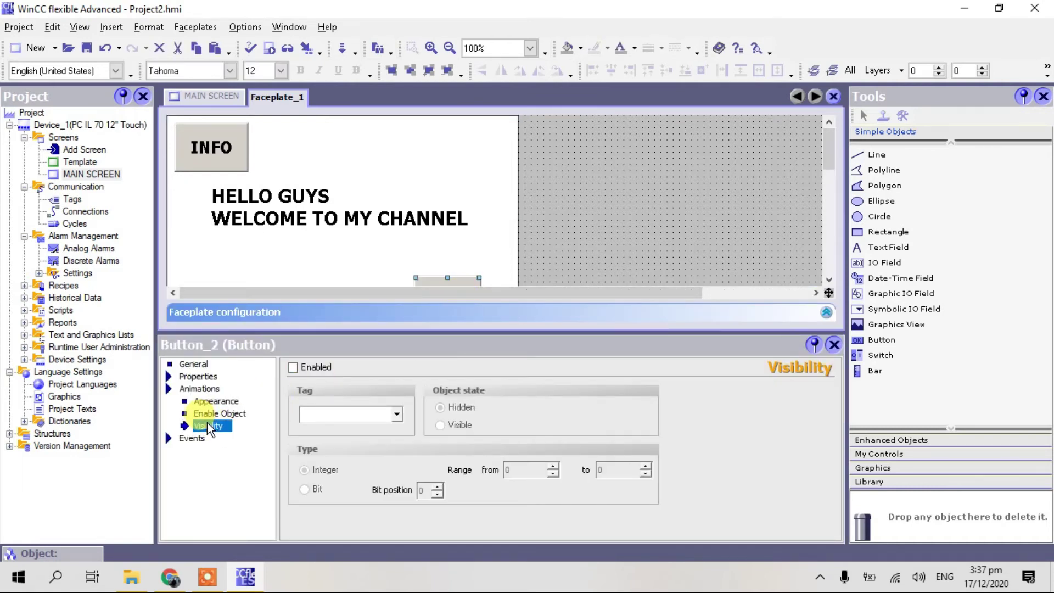
{"action": "left_click", "coordinate": [292, 367]}
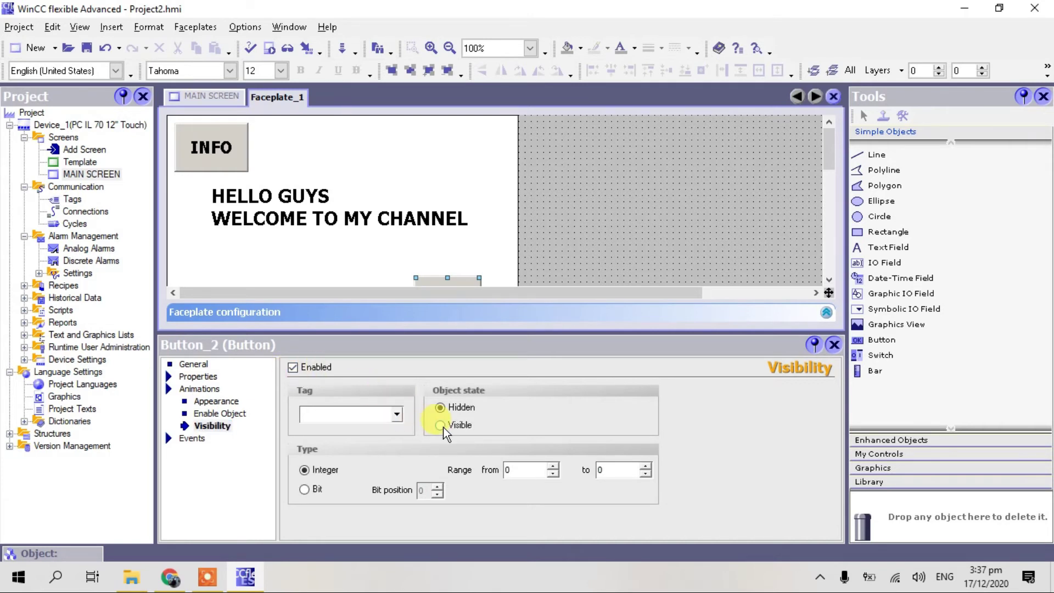
{"action": "left_click", "coordinate": [441, 426]}
{"action": "left_click", "coordinate": [397, 415]}
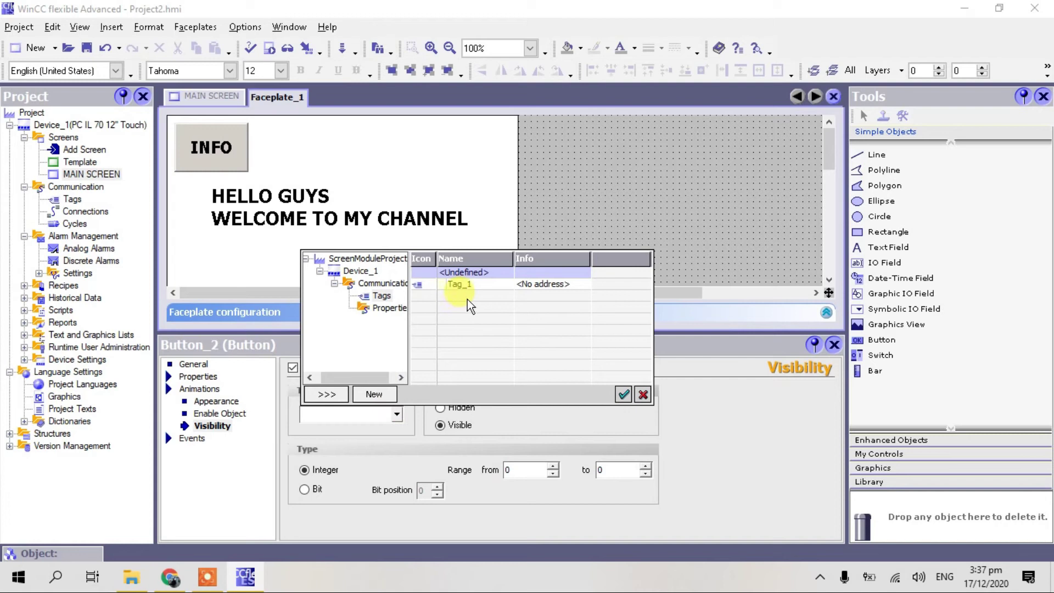
{"action": "left_click", "coordinate": [459, 284]}
{"action": "left_click", "coordinate": [623, 394]}
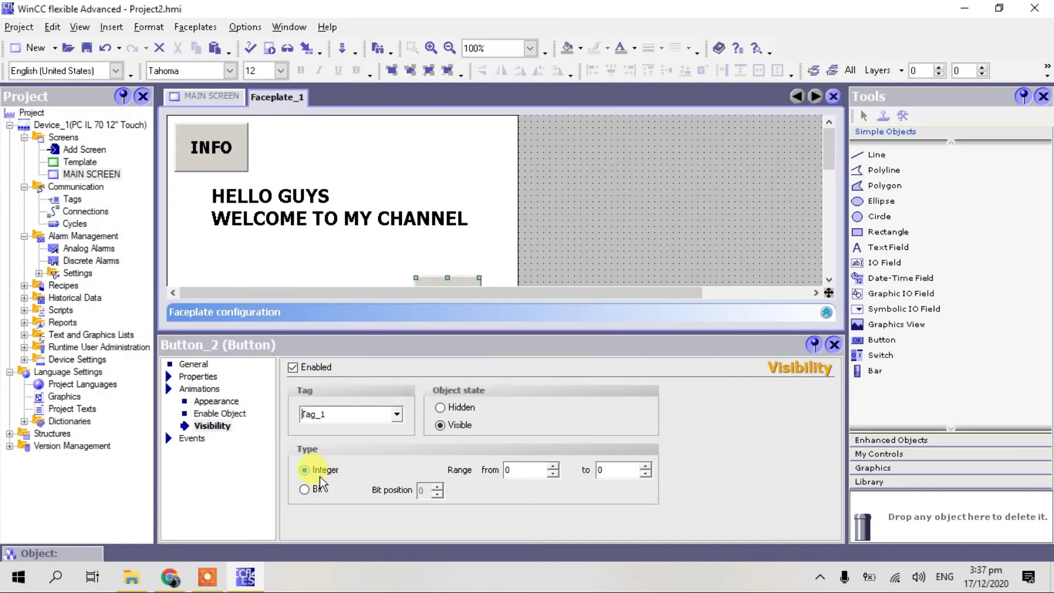
{"action": "left_click", "coordinate": [305, 489]}
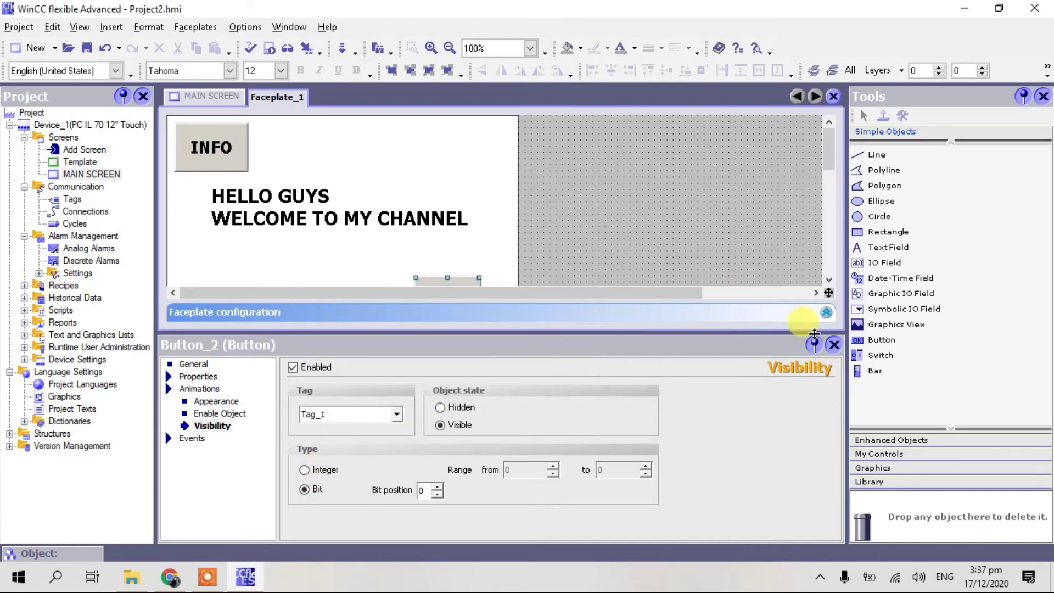
{"action": "left_click", "coordinate": [833, 345]}
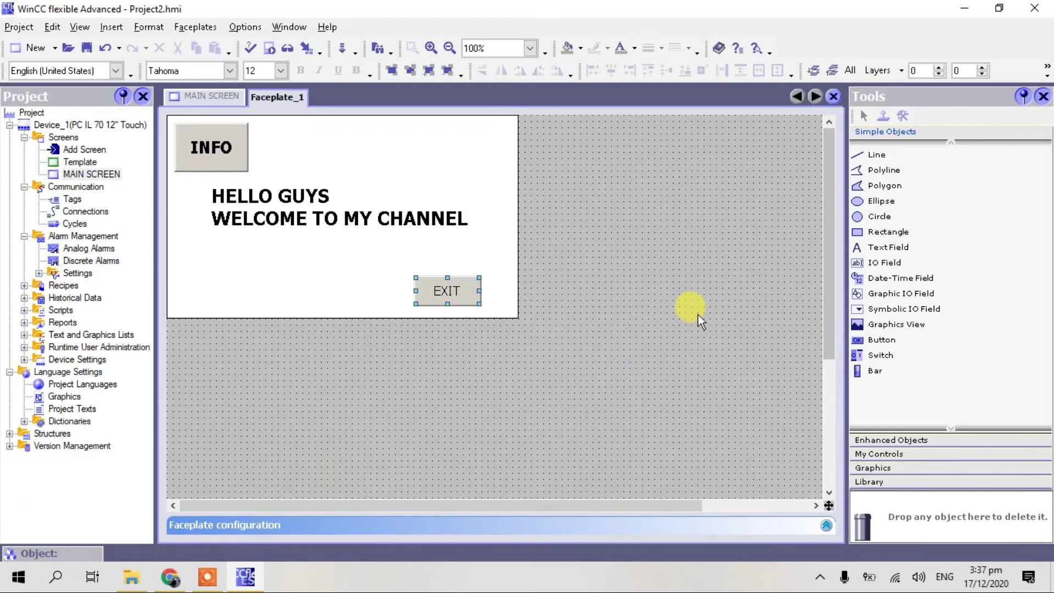
{"action": "left_click", "coordinate": [203, 99]}
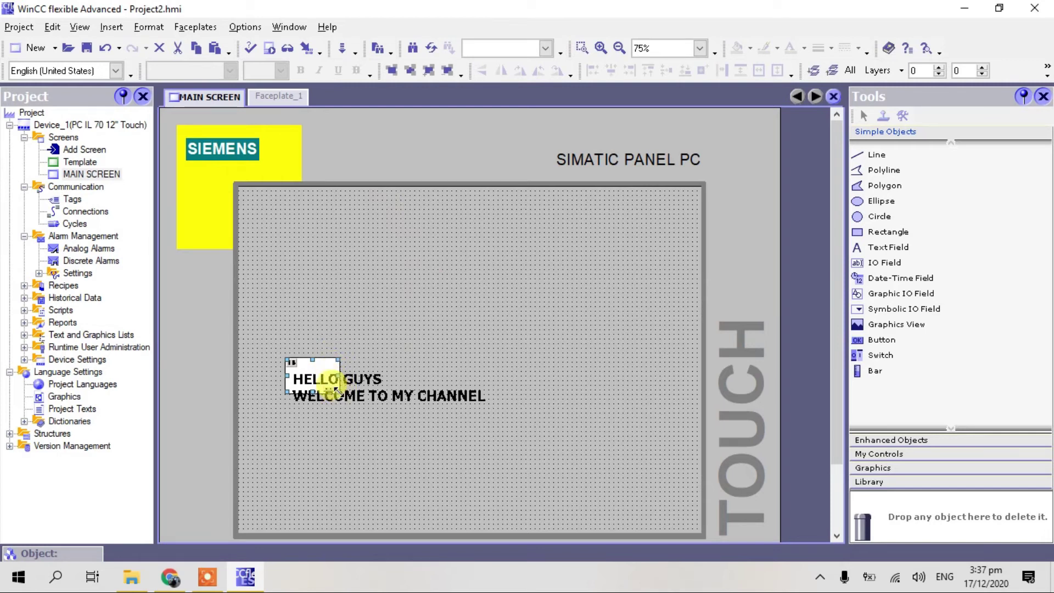
Enlarge the faceplate instance, move it top-left, and add a new button at lower right.
{"action": "left_click_drag", "start_coordinate": [335, 387], "coordinate": [575, 503]}
{"action": "left_click_drag", "start_coordinate": [471, 390], "coordinate": [446, 232]}
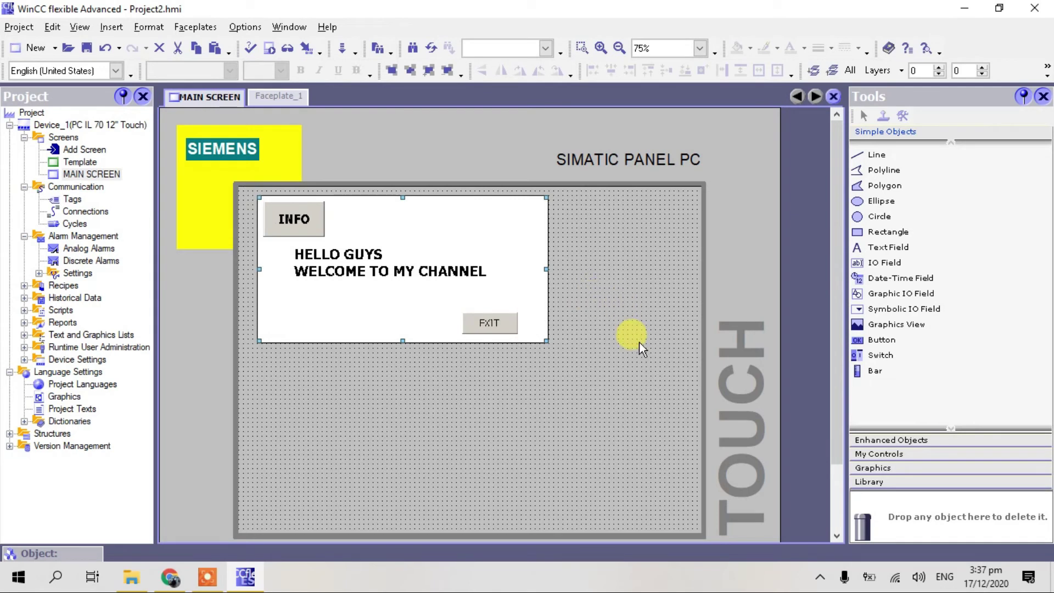
{"action": "left_click_drag", "start_coordinate": [887, 342], "coordinate": [651, 499]}
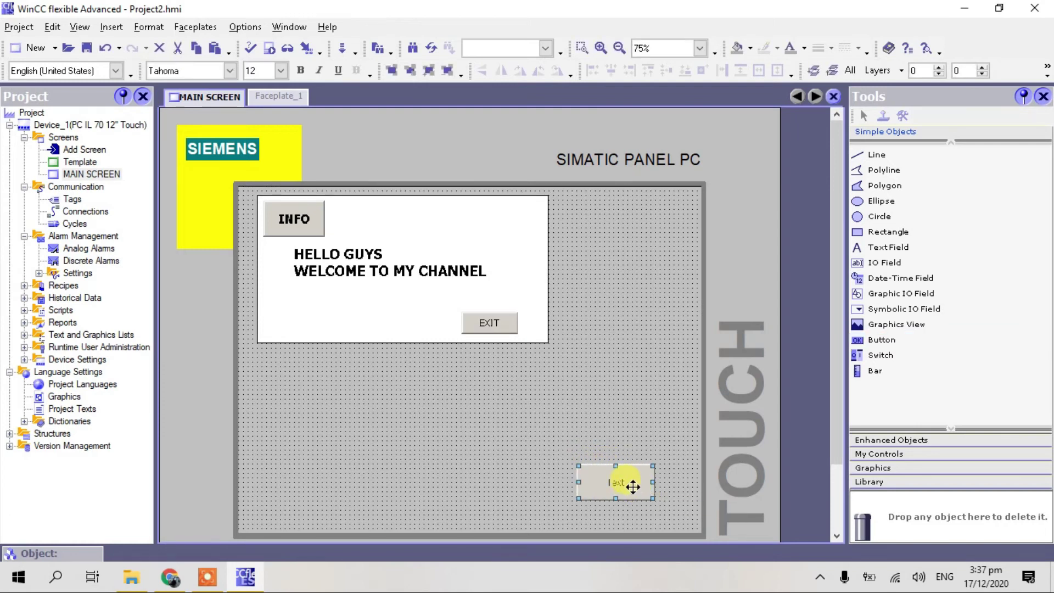
Label the new button EXIT for both its off and on states.
{"action": "double_click", "coordinate": [625, 484]}
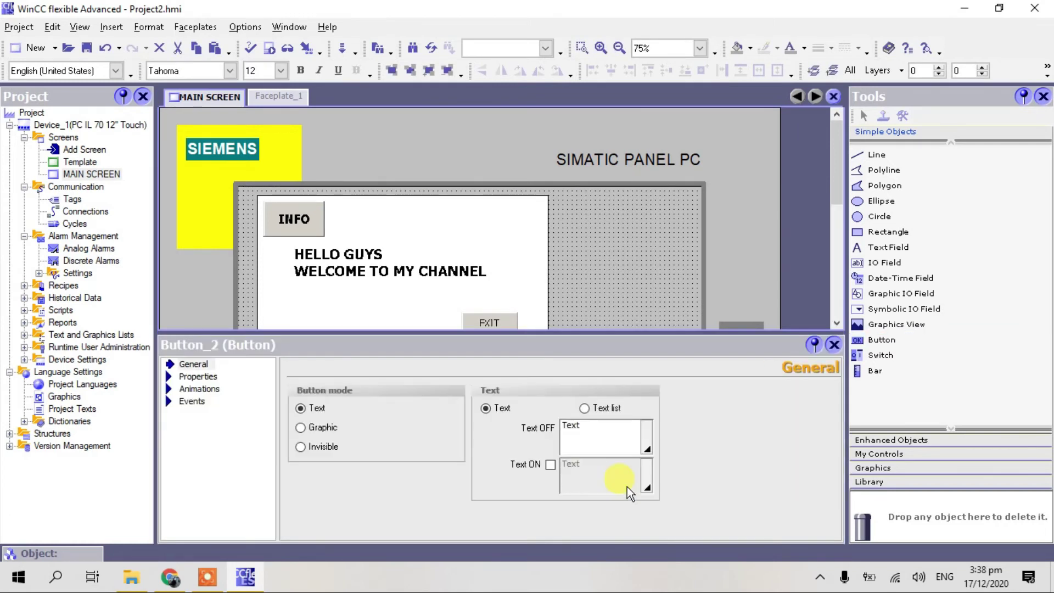
{"action": "left_click", "coordinate": [599, 429]}
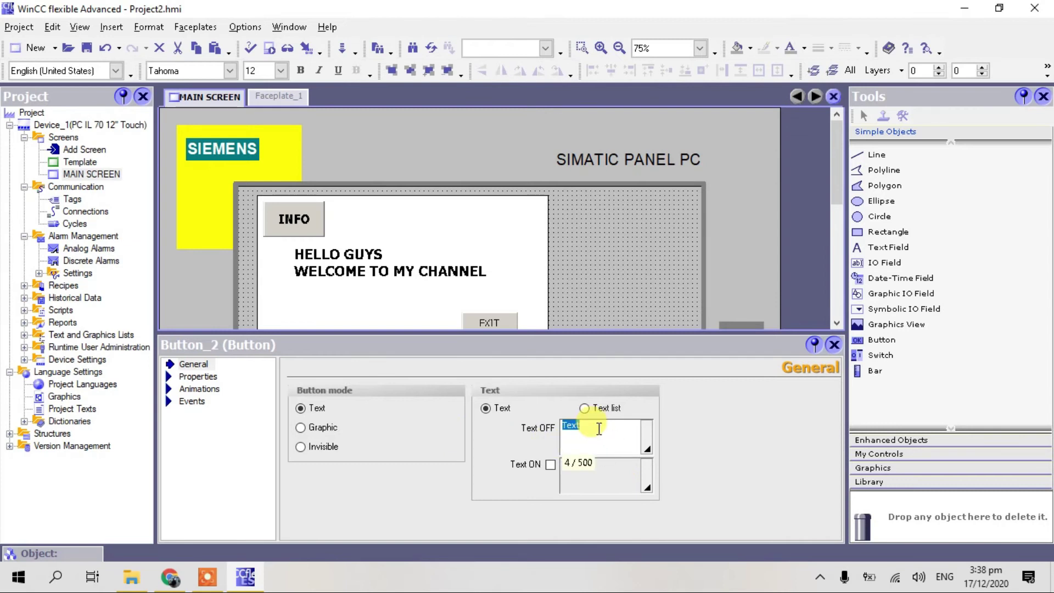
{"action": "type", "text": "EXIT"}
{"action": "left_click_drag", "start_coordinate": [606, 430], "coordinate": [546, 433]}
{"action": "key", "text": "ctrl+c"}
{"action": "left_click", "coordinate": [550, 465]}
{"action": "double_click", "coordinate": [585, 466]}
{"action": "key", "text": "BackSpace"}
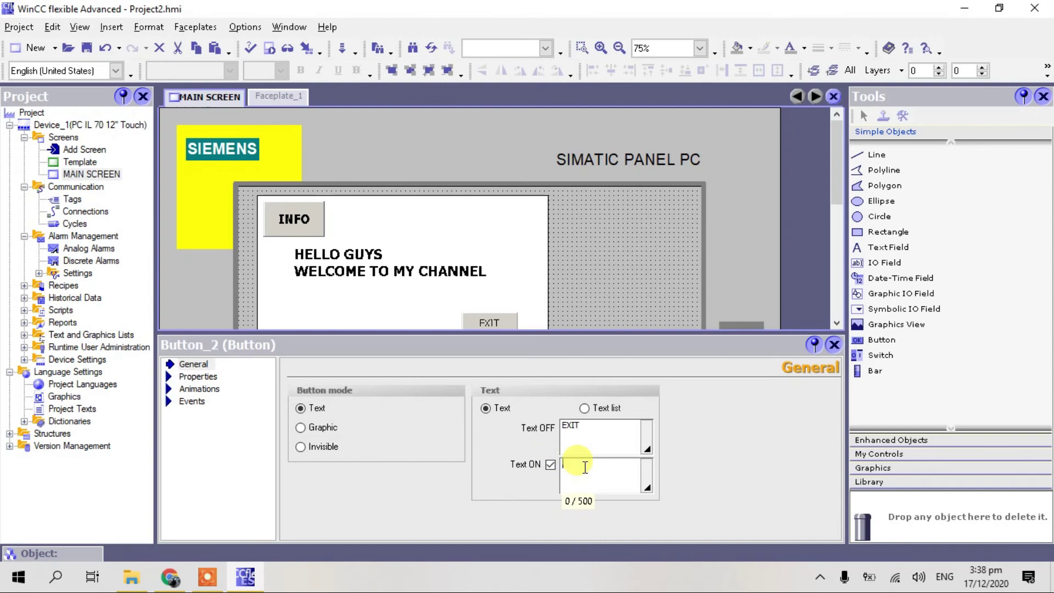
{"action": "key", "text": "ctrl+v"}
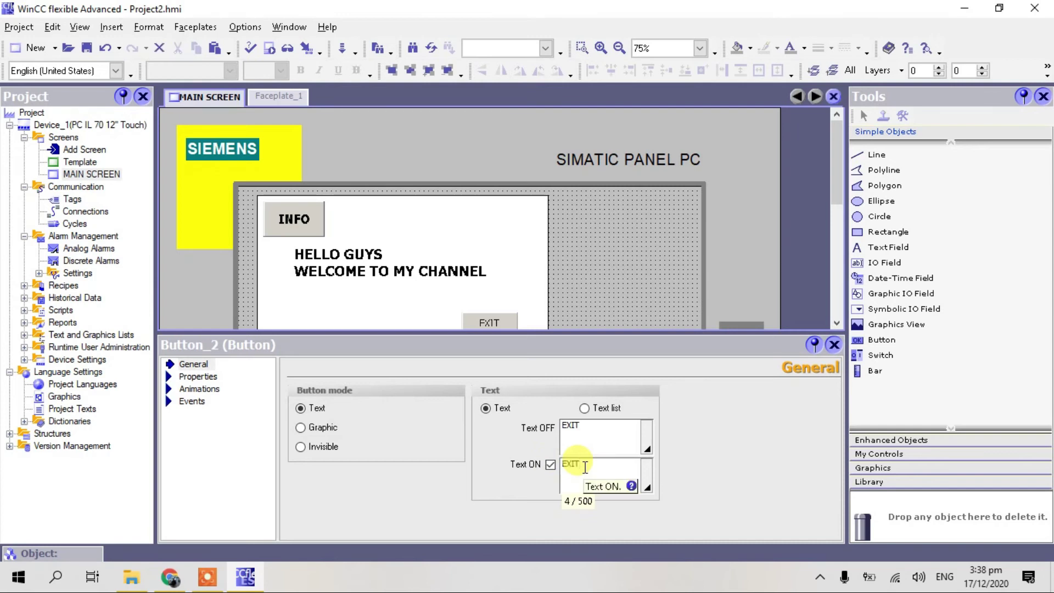
Set the button label's font to bold 14pt.
{"action": "left_click", "coordinate": [207, 376]}
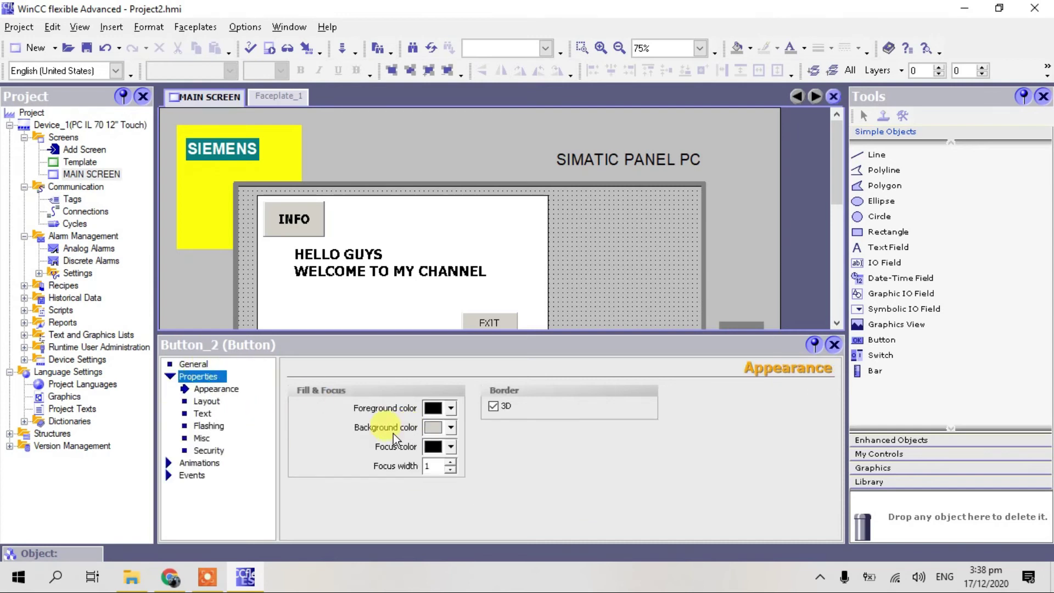
{"action": "left_click", "coordinate": [203, 412]}
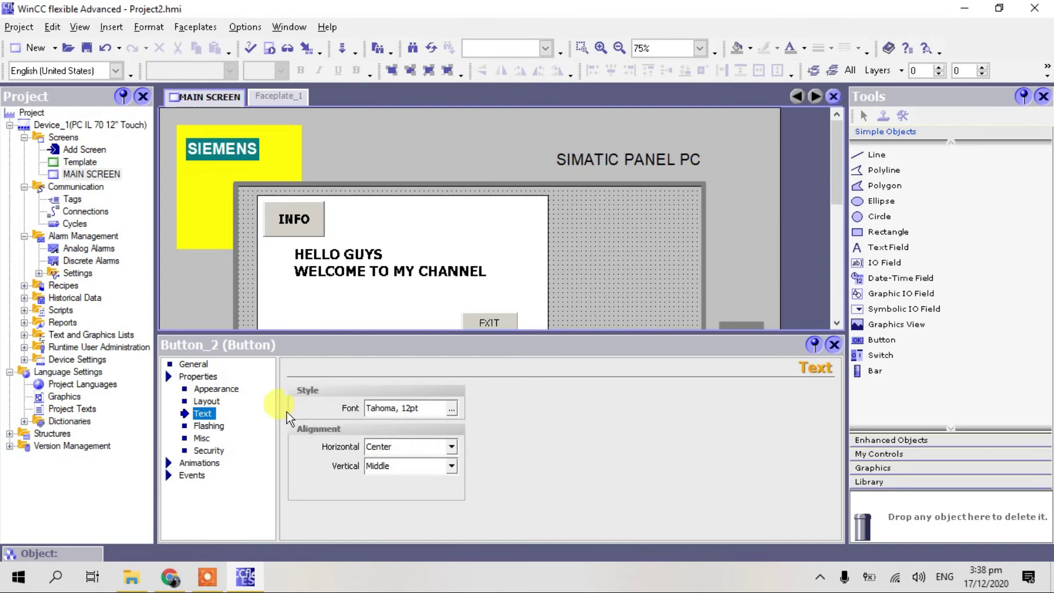
{"action": "left_click", "coordinate": [451, 411]}
{"action": "left_click", "coordinate": [498, 223]}
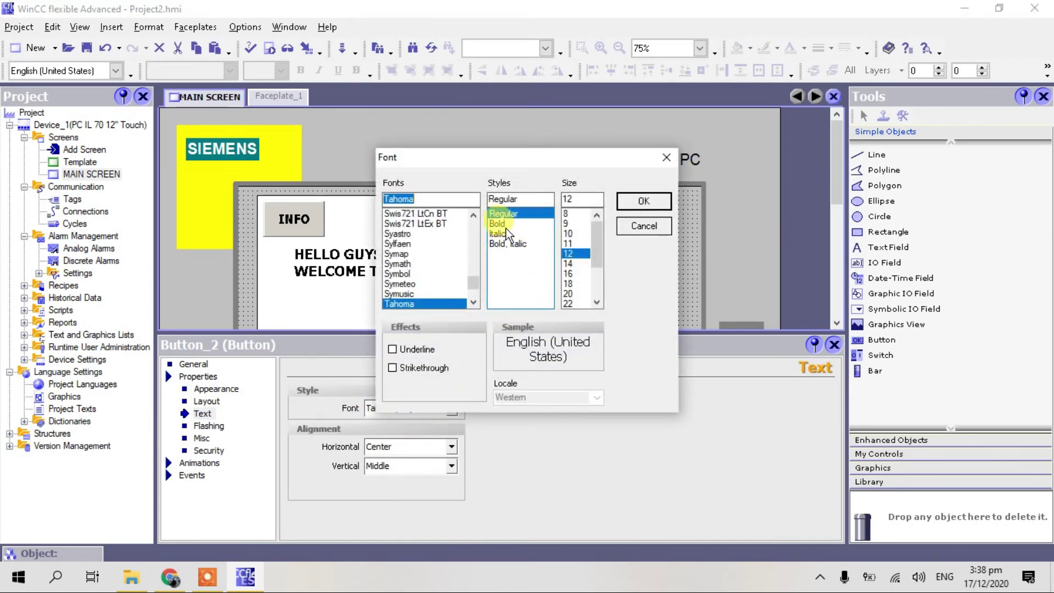
{"action": "left_click", "coordinate": [567, 263]}
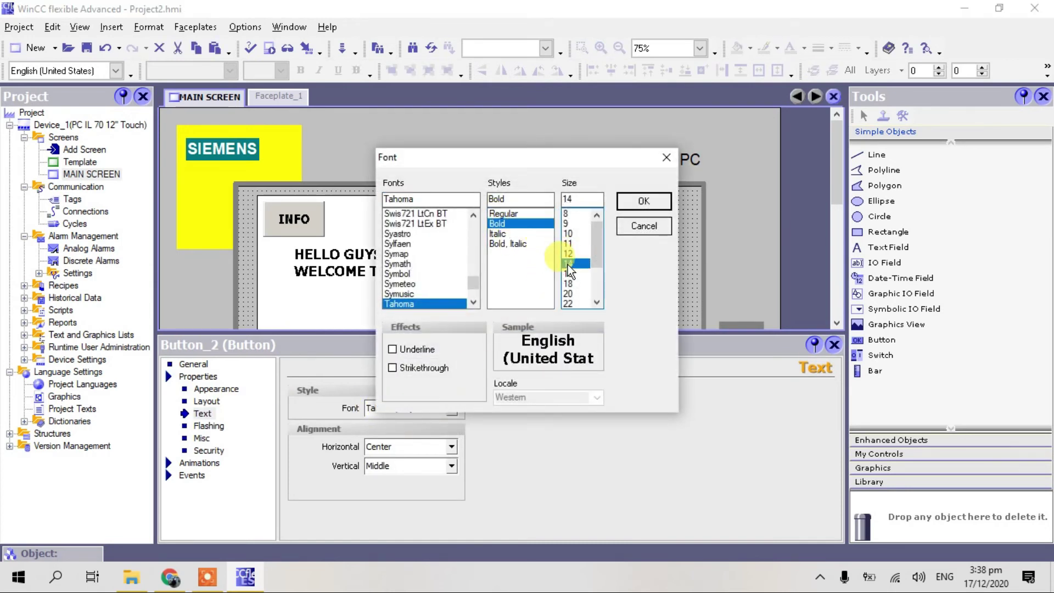
{"action": "left_click", "coordinate": [641, 202]}
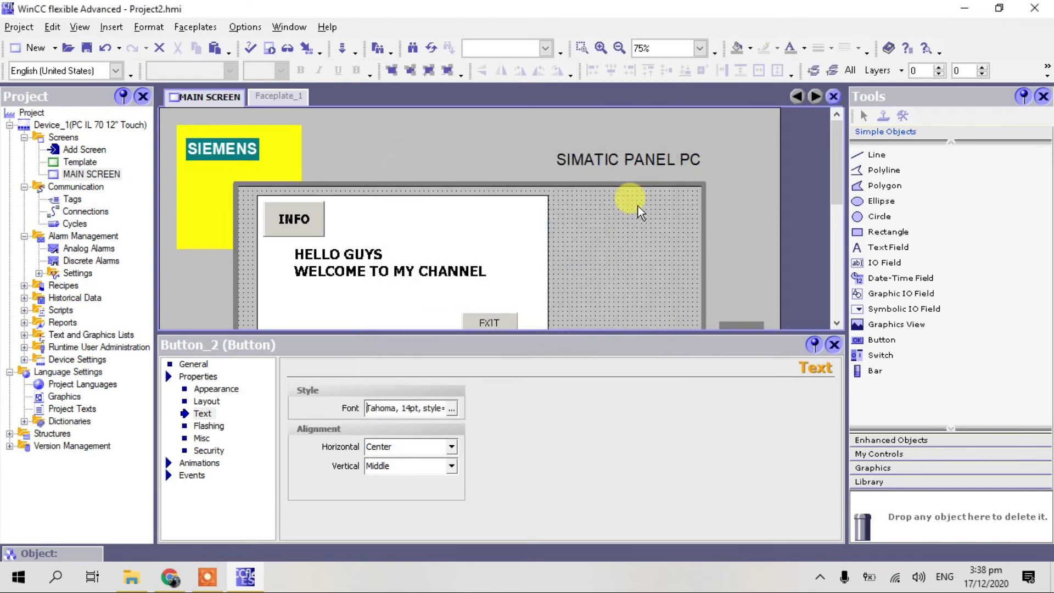
Assign StopRuntime to the new EXIT button's Press event.
{"action": "left_click", "coordinate": [191, 475]}
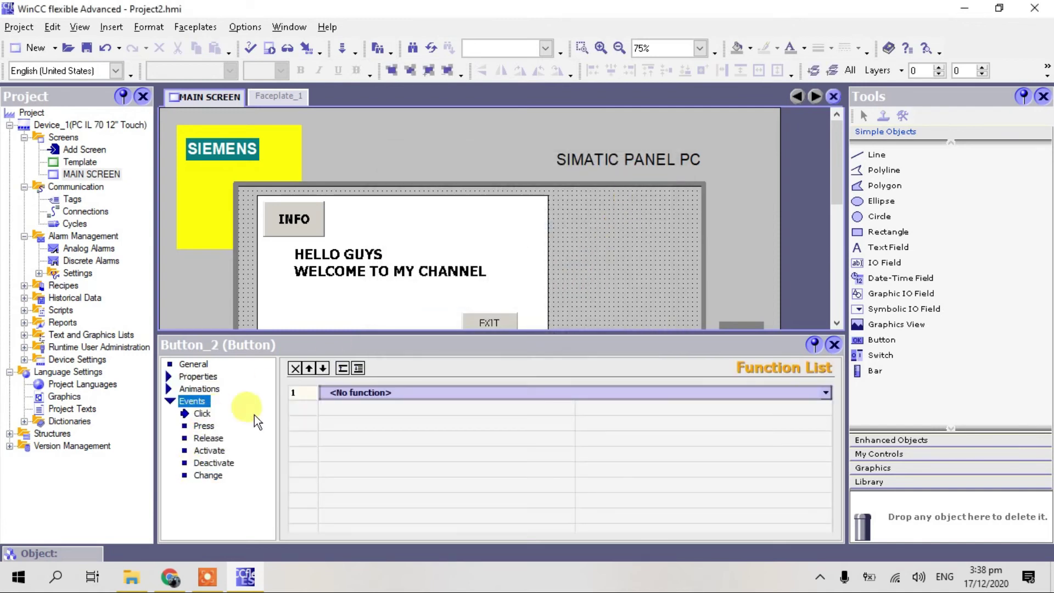
{"action": "left_click", "coordinate": [213, 415]}
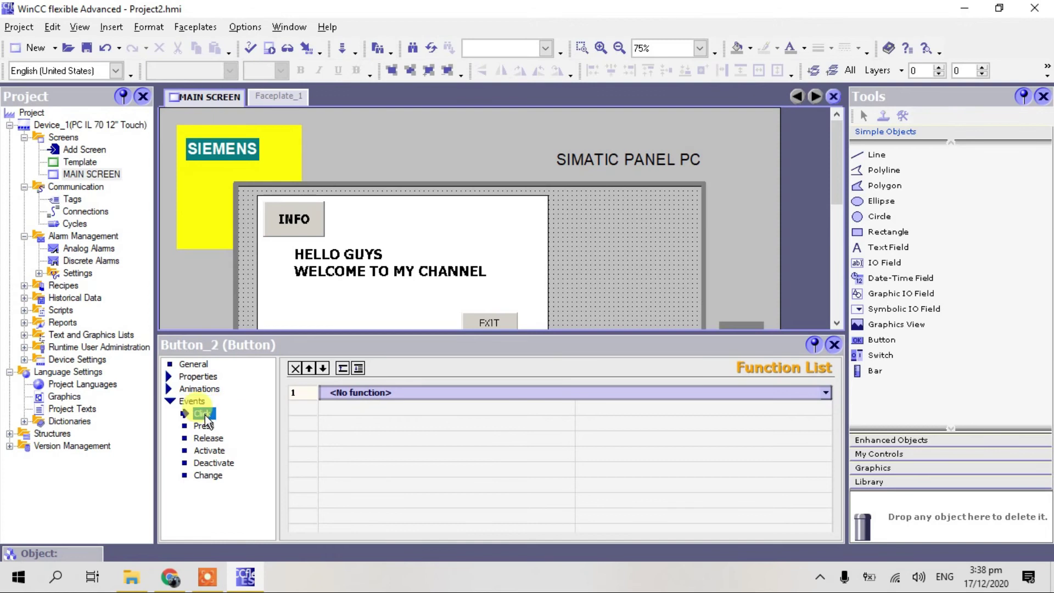
{"action": "left_click", "coordinate": [410, 393]}
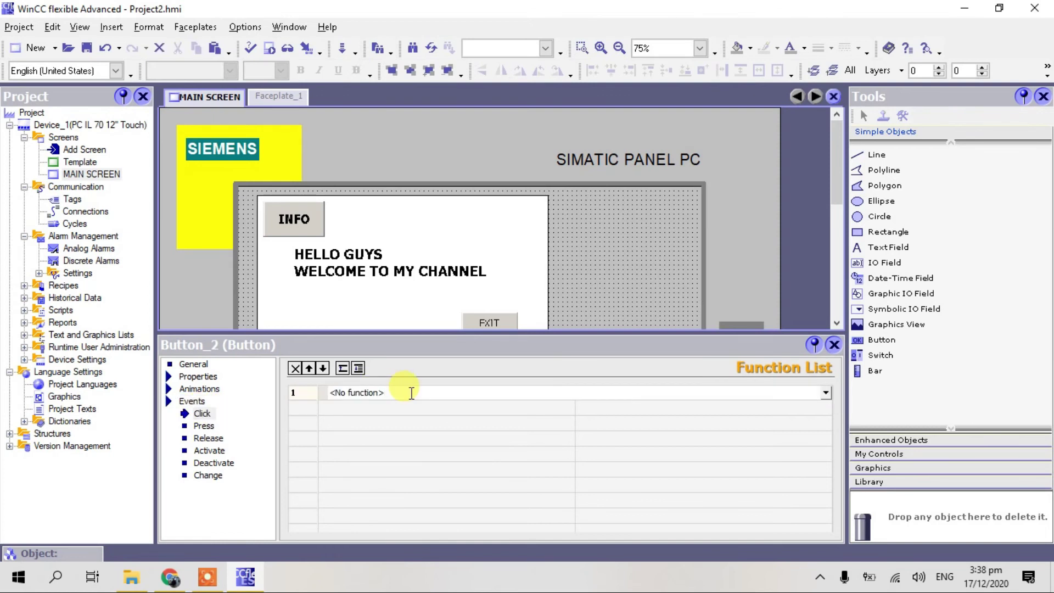
{"action": "key", "text": "BackSpace"}
{"action": "key", "text": "BackSpace"}
{"action": "key", "text": "BackSpace"}
{"action": "key", "text": "BackSpace"}
{"action": "key", "text": "BackSpace"}
{"action": "key", "text": "BackSpace"}
{"action": "key", "text": "BackSpace"}
{"action": "key", "text": "BackSpace"}
{"action": "key", "text": "BackSpace"}
{"action": "key", "text": "BackSpace"}
{"action": "key", "text": "BackSpace"}
{"action": "key", "text": "BackSpace"}
{"action": "left_click", "coordinate": [411, 393]}
{"action": "left_click", "coordinate": [209, 429]}
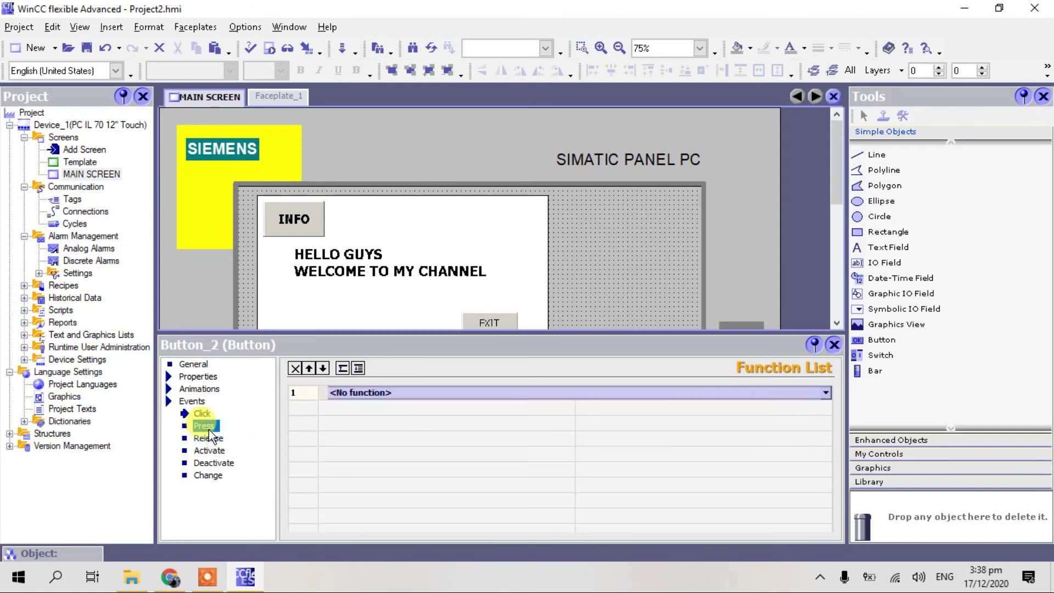
{"action": "left_click", "coordinate": [403, 392]}
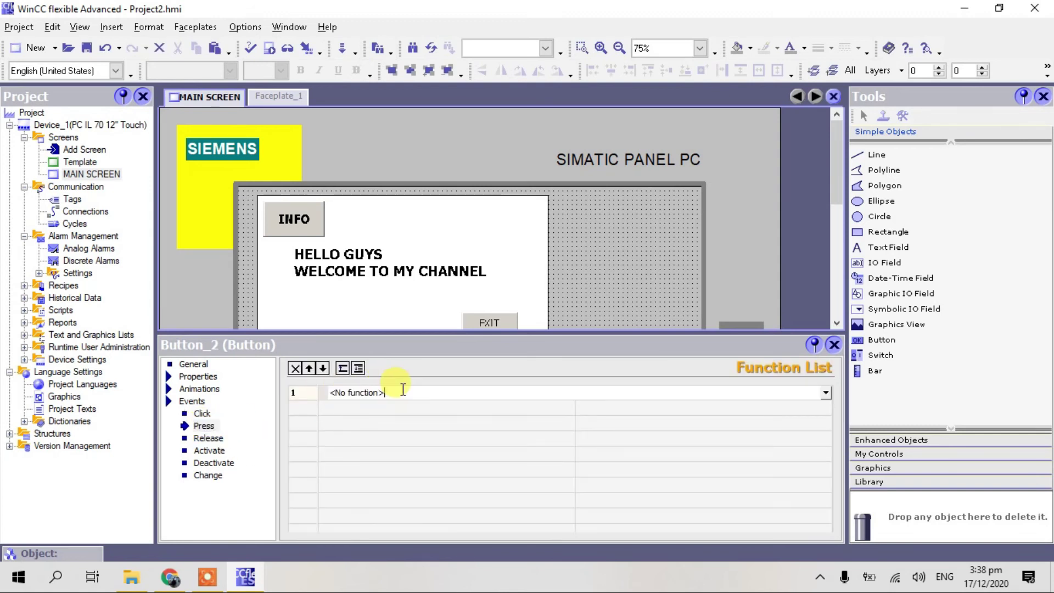
{"action": "key", "text": "BackSpace"}
{"action": "key", "text": "BackSpace"}
{"action": "key", "text": "BackSpace"}
{"action": "key", "text": "BackSpace"}
{"action": "key", "text": "BackSpace"}
{"action": "key", "text": "BackSpace"}
{"action": "key", "text": "BackSpace"}
{"action": "key", "text": "BackSpace"}
{"action": "key", "text": "BackSpace"}
{"action": "key", "text": "BackSpace"}
{"action": "key", "text": "BackSpace"}
{"action": "key", "text": "BackSpace"}
{"action": "key", "text": "BackSpace"}
{"action": "left_click", "coordinate": [403, 389]}
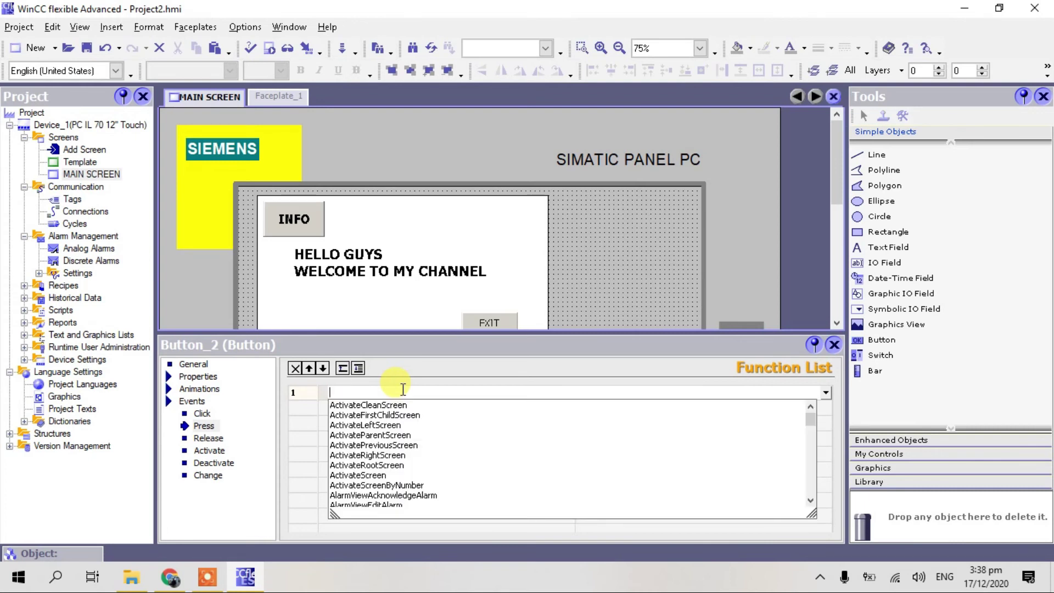
{"action": "type", "text": "STOP"}
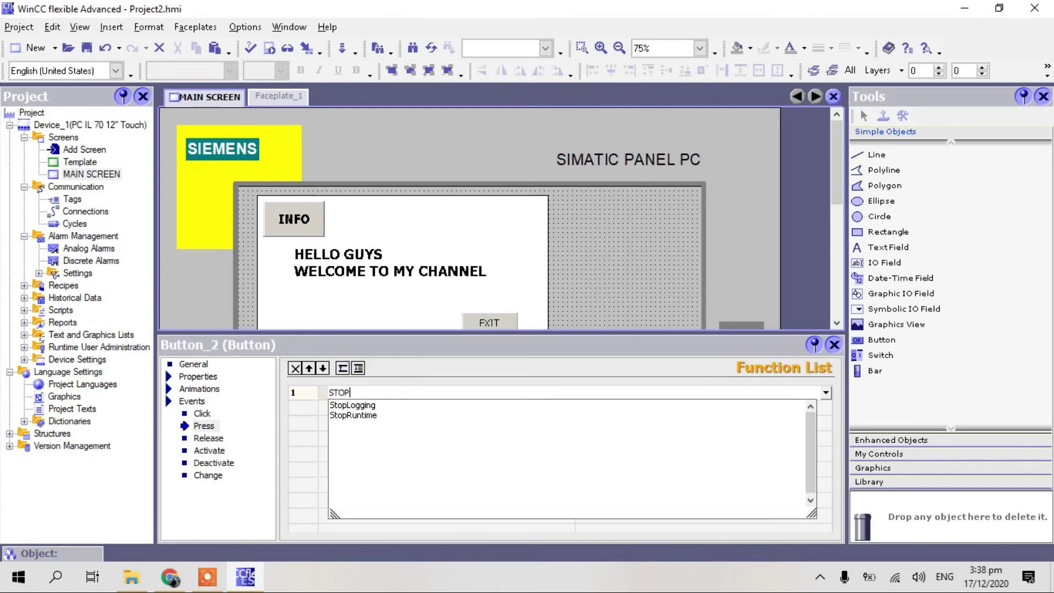
{"action": "left_click", "coordinate": [360, 416]}
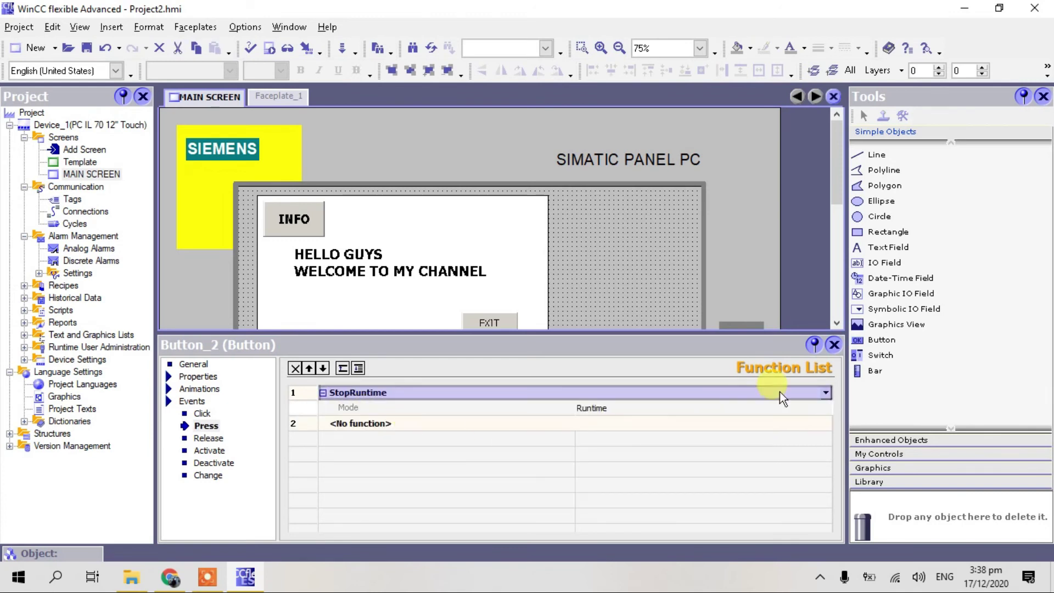
{"action": "left_click", "coordinate": [830, 348]}
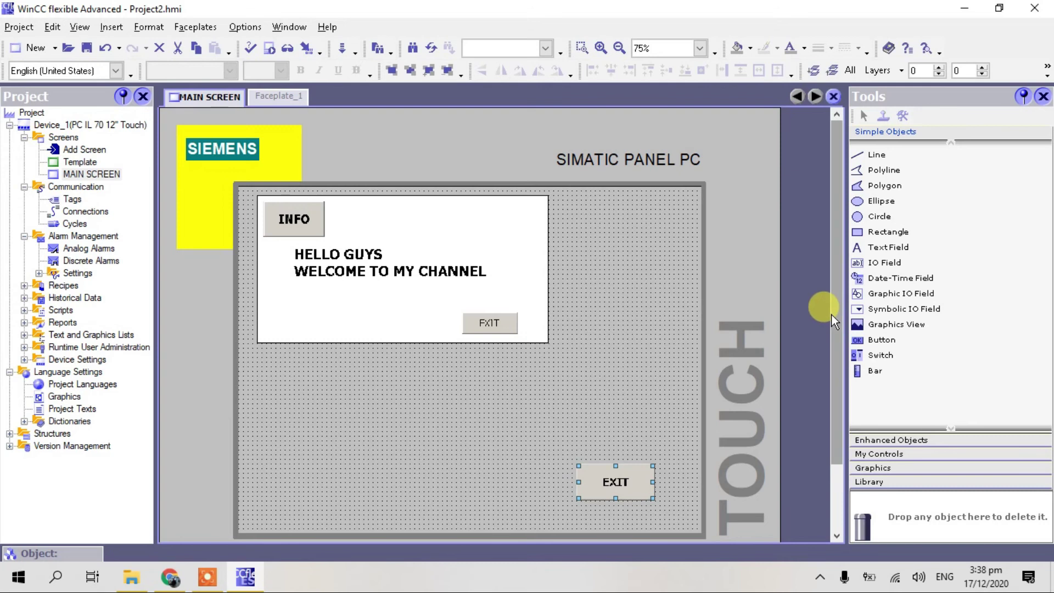
Run the consistency check and start the runtime system.
{"action": "left_click_drag", "start_coordinate": [831, 314], "coordinate": [833, 335]}
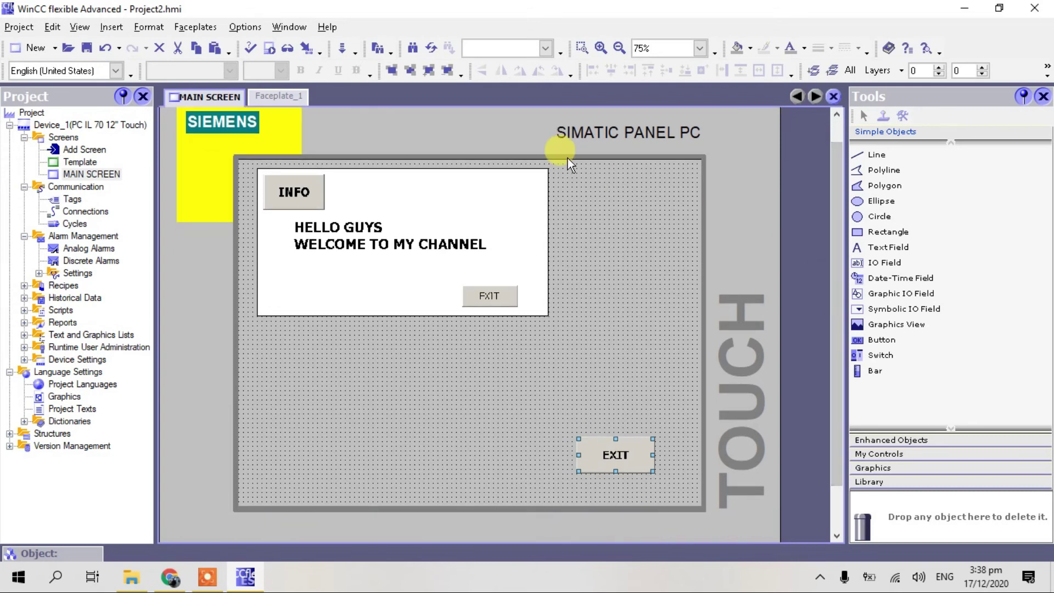
{"action": "left_click", "coordinate": [252, 48]}
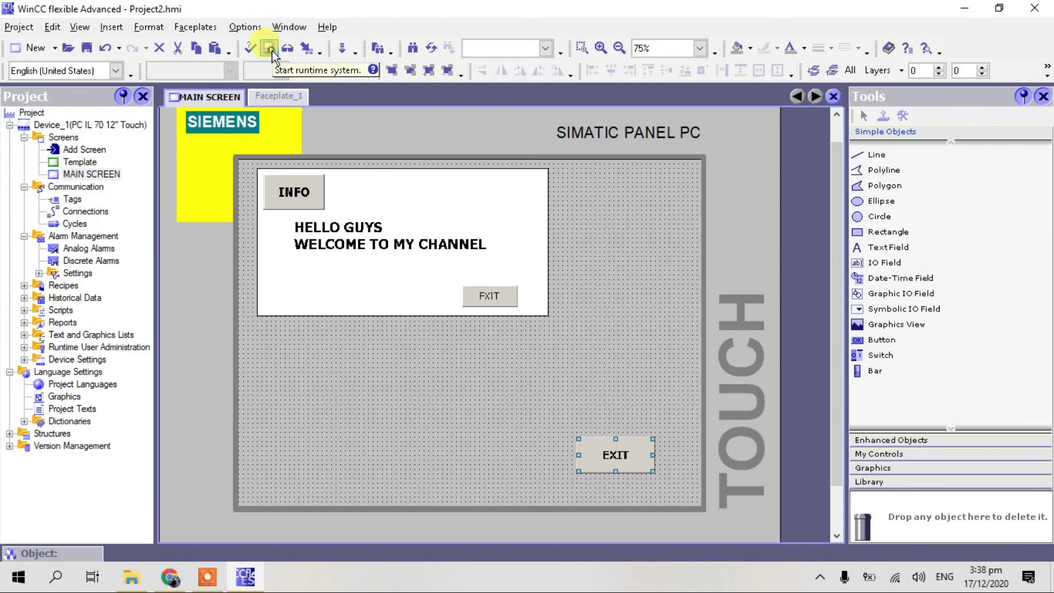
{"action": "left_click", "coordinate": [270, 49]}
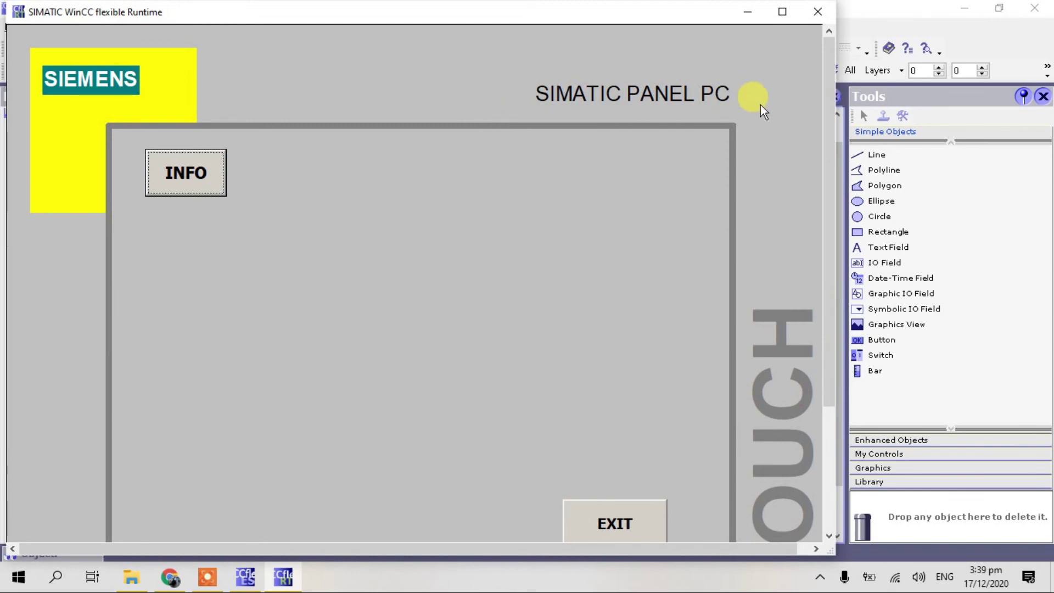
Toggle the HELLO GUYS popup on and off repeatedly with INFO in runtime.
{"action": "left_click_drag", "start_coordinate": [825, 141], "coordinate": [823, 165]}
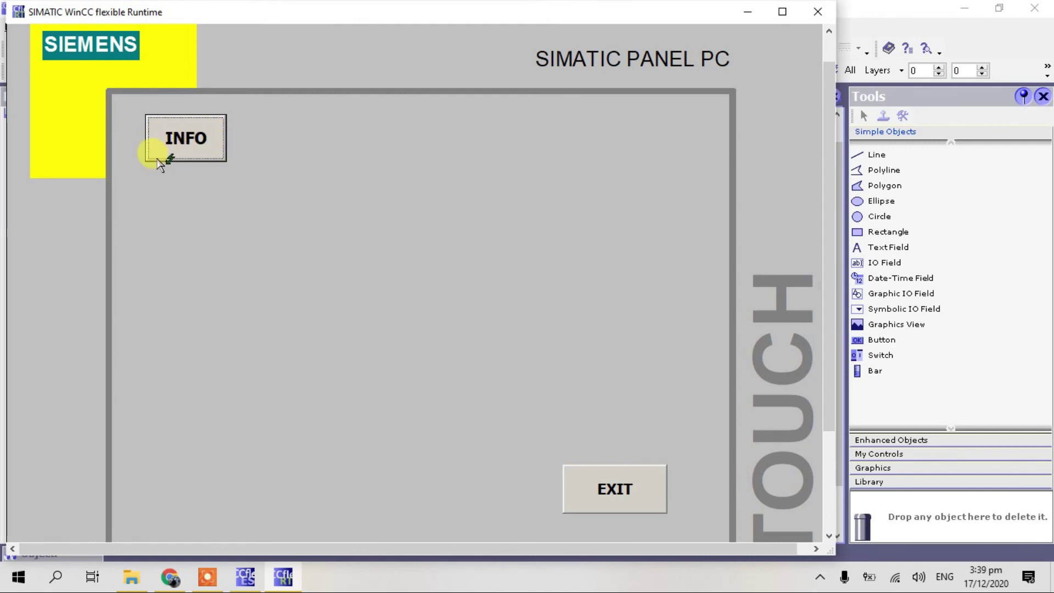
{"action": "left_click", "coordinate": [171, 151]}
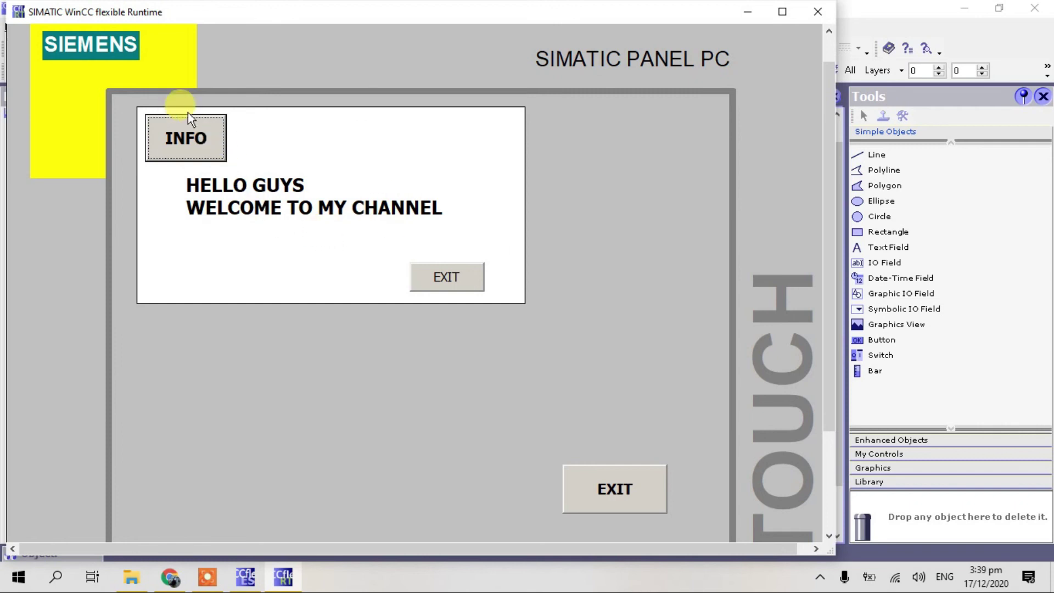
{"action": "left_click", "coordinate": [451, 279]}
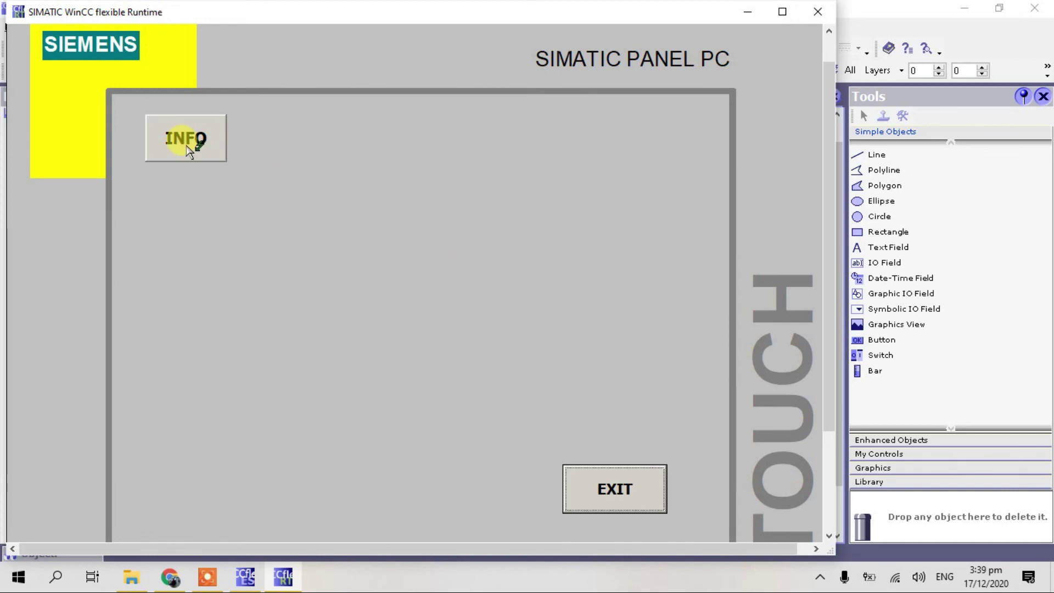
{"action": "left_click", "coordinate": [186, 144]}
{"action": "left_click", "coordinate": [456, 282]}
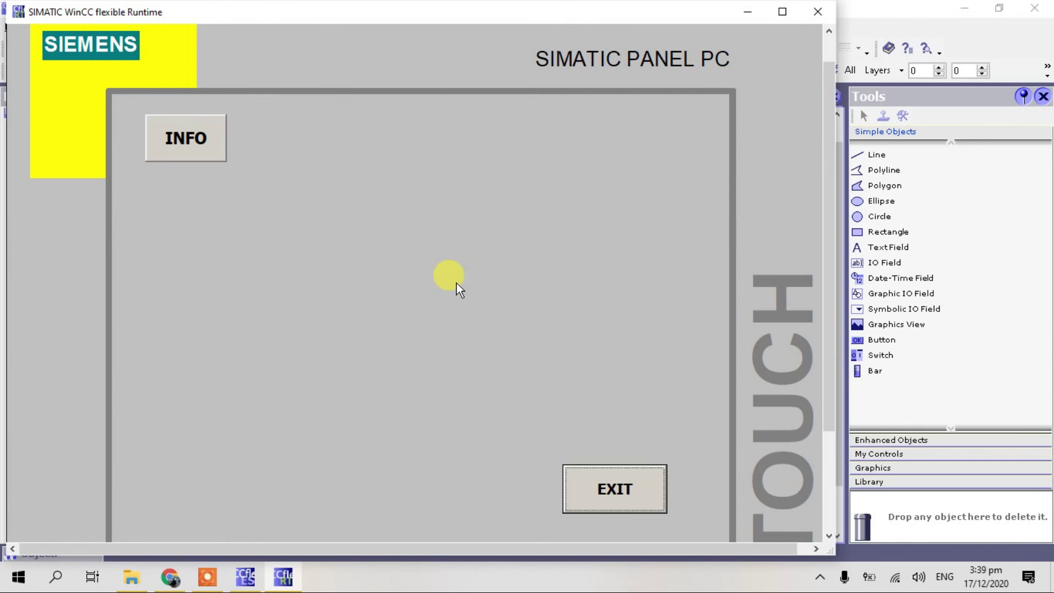
{"action": "left_click", "coordinate": [188, 146]}
{"action": "left_click", "coordinate": [436, 275]}
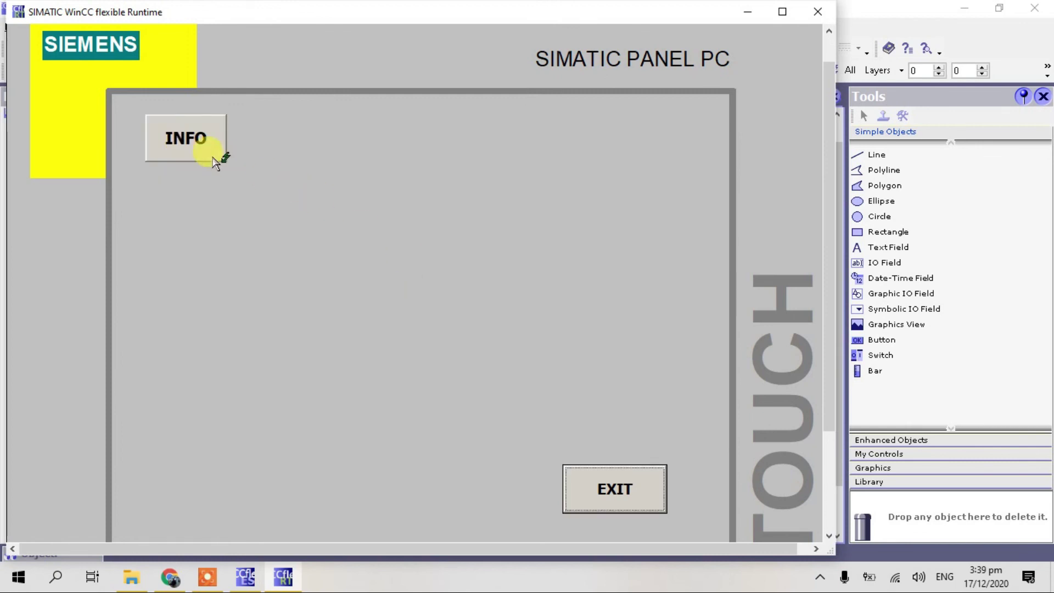
Close the popup with its own EXIT, then stop runtime with the main EXIT.
{"action": "left_click", "coordinate": [216, 159]}
{"action": "left_click", "coordinate": [452, 285]}
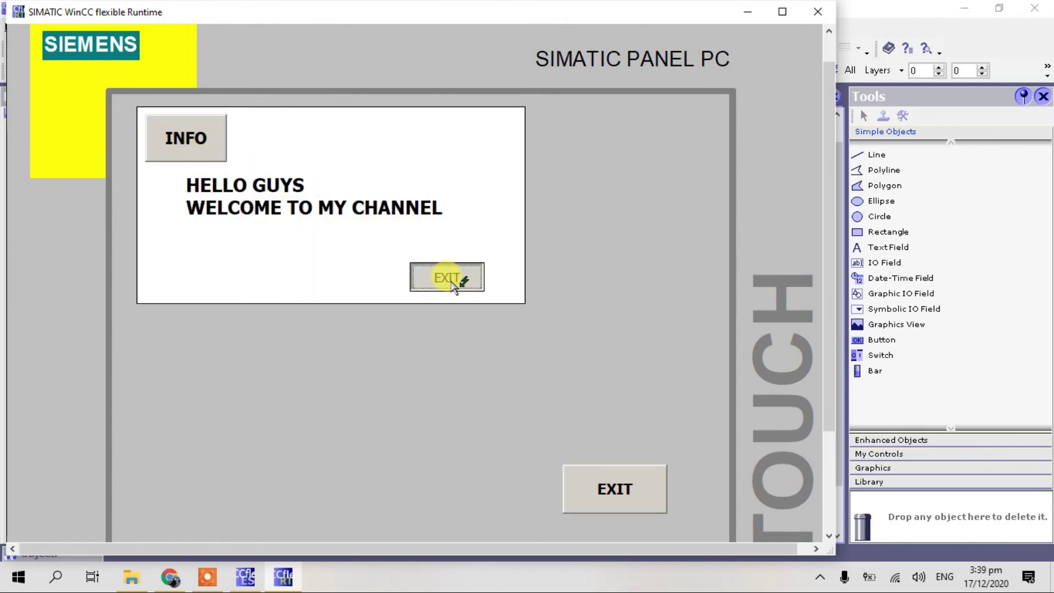
{"action": "left_click", "coordinate": [201, 141]}
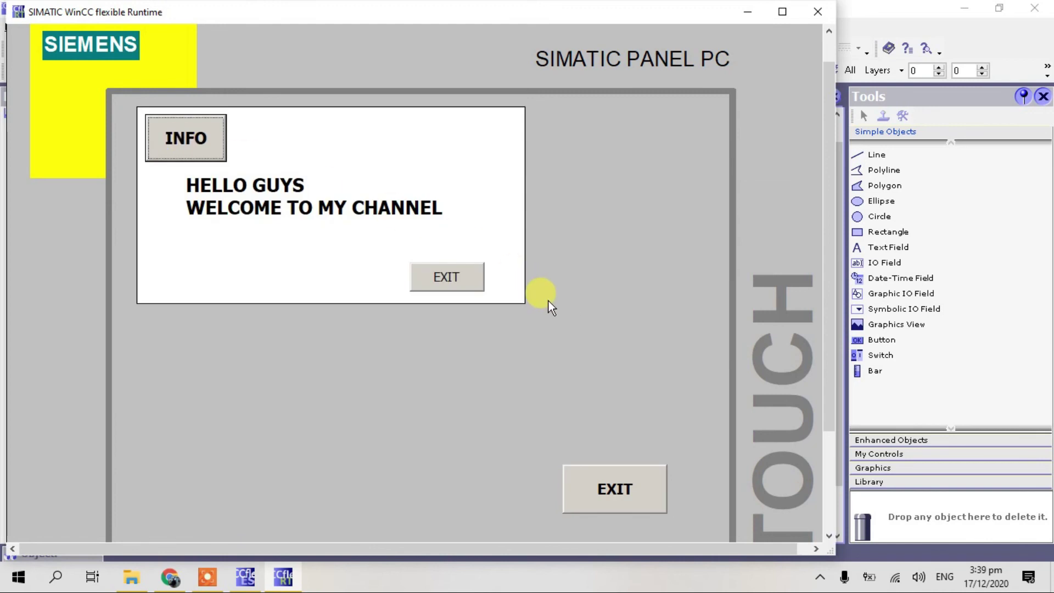
{"action": "left_click", "coordinate": [460, 277]}
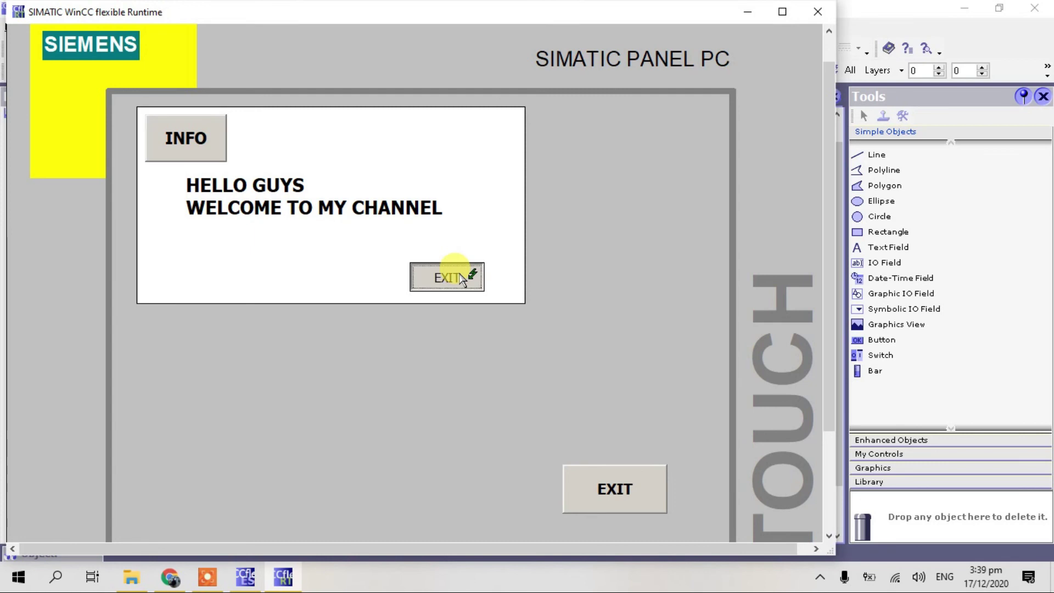
{"action": "left_click", "coordinate": [627, 490]}
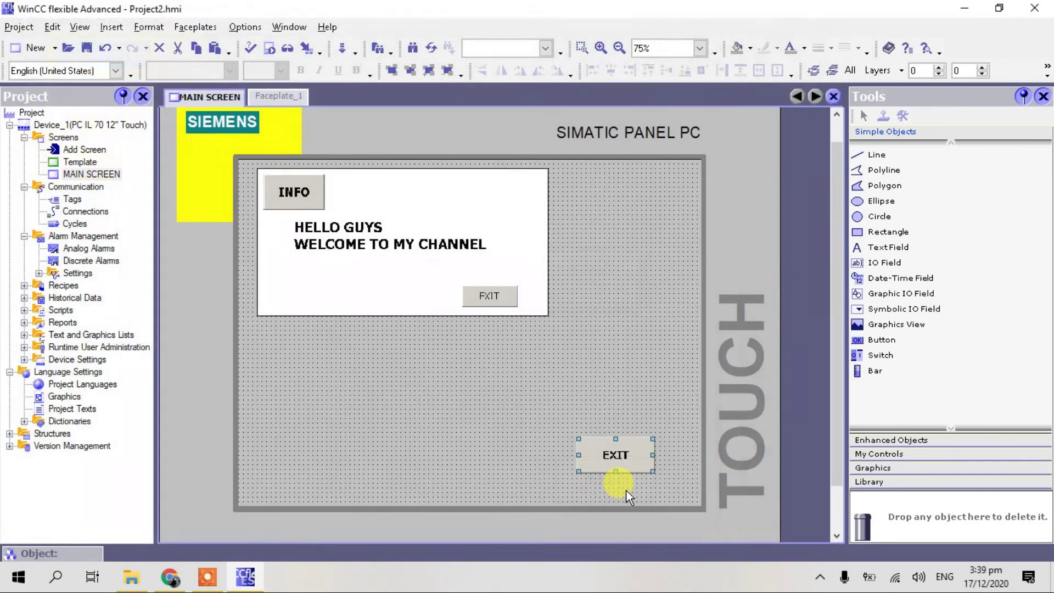